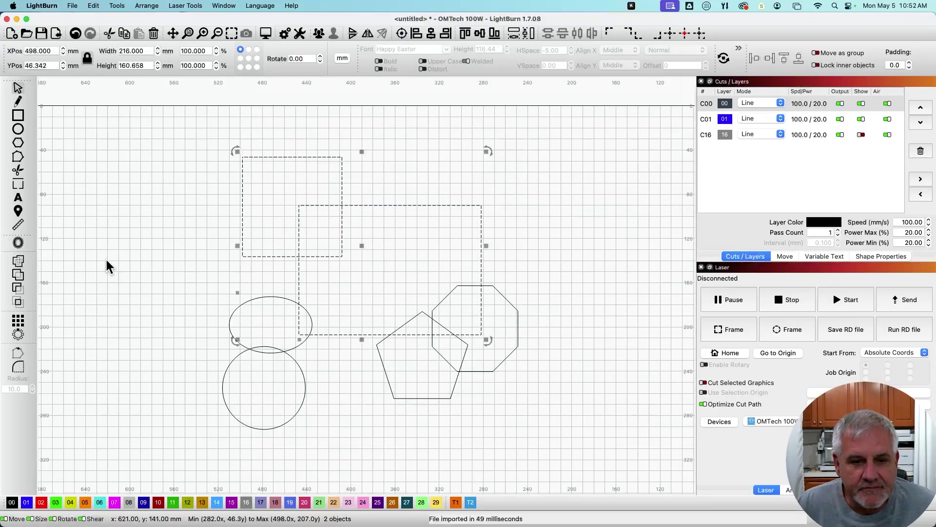
- Try Weld and Boolean Union on the two overlapping rectangles, undoing each result
click(19, 261)
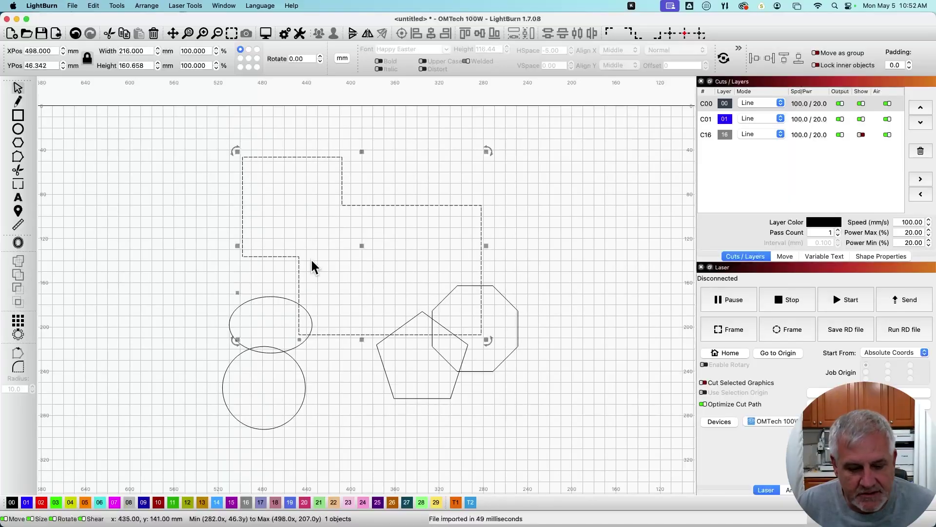
key(super+z)
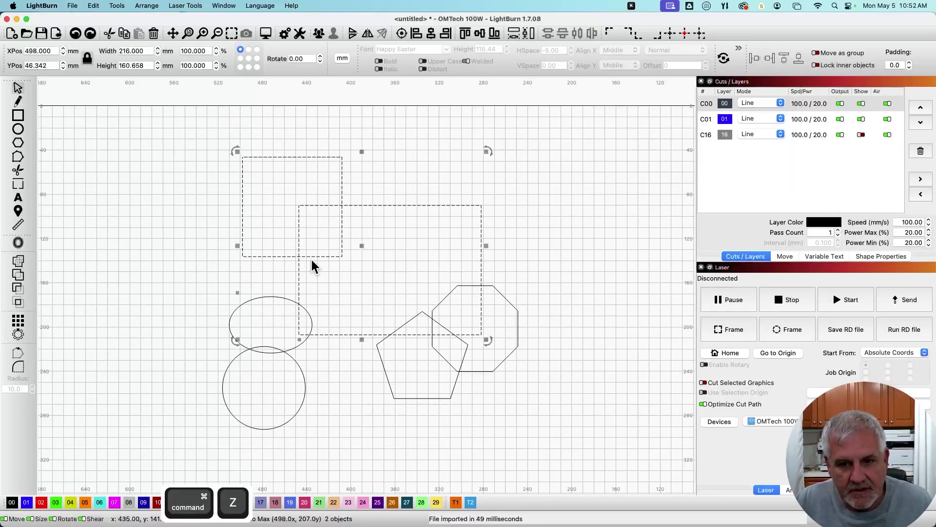
click(16, 275)
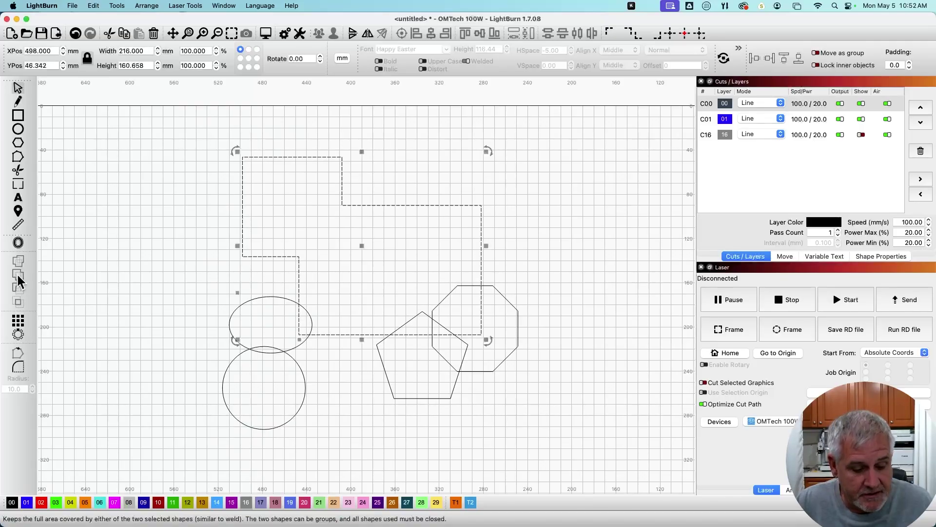
key(super+z)
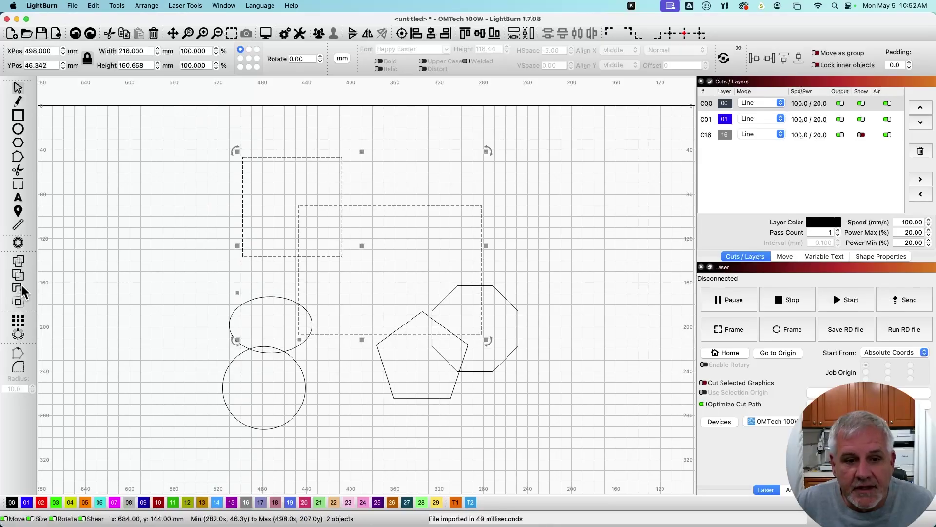
- Try Boolean Subtract in both directions and Boolean Intersection on the two overlapping rectangles, undoing each result
click(18, 289)
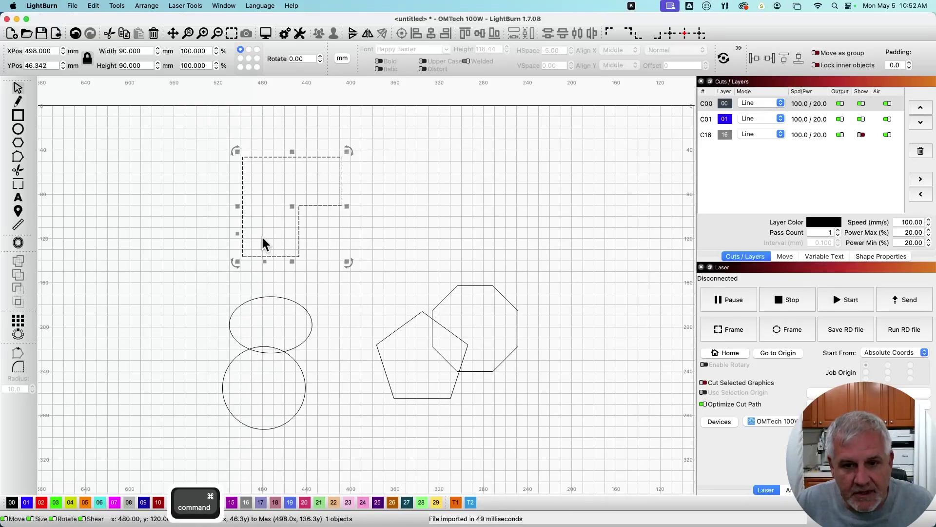
key(super+z)
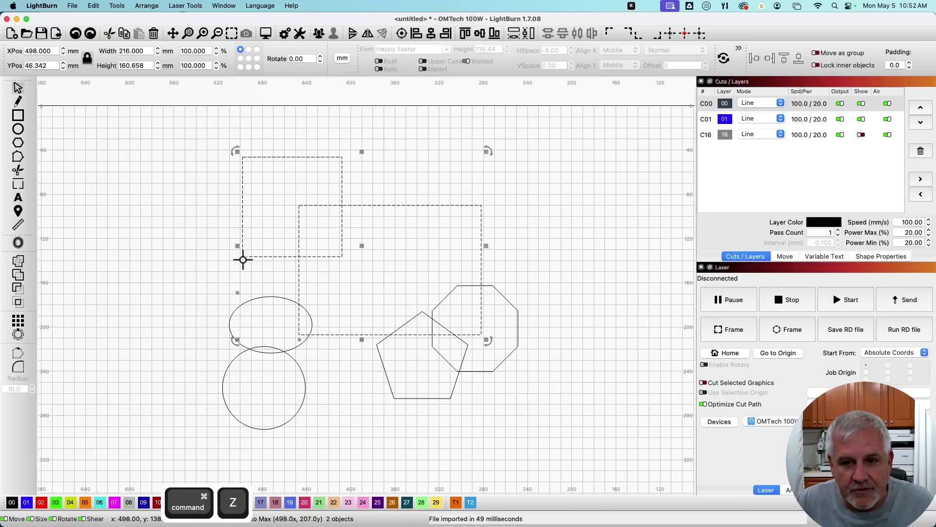
click(15, 285)
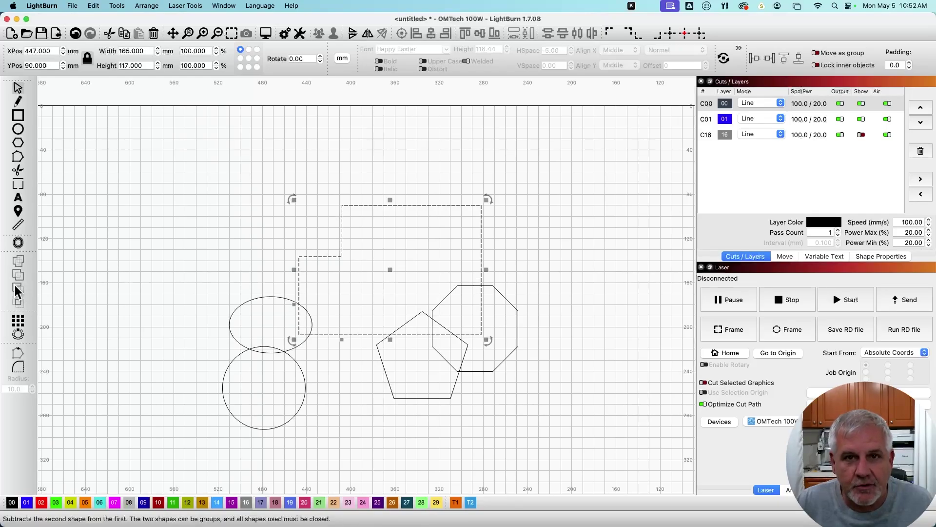
key(super+z)
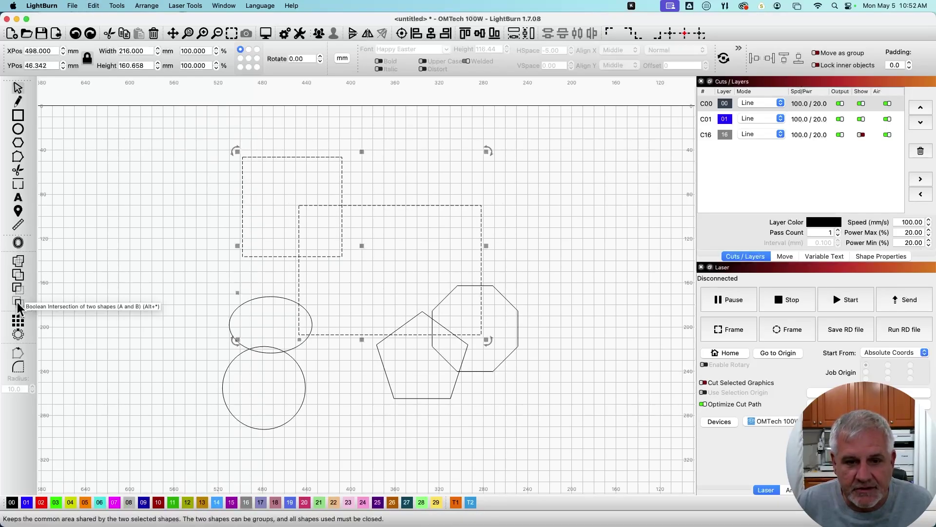
click(17, 303)
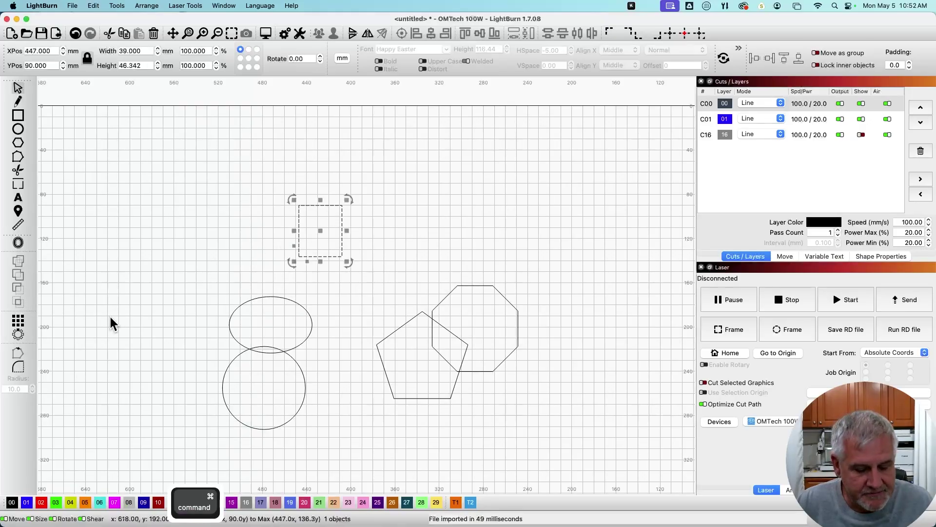
key(super+z)
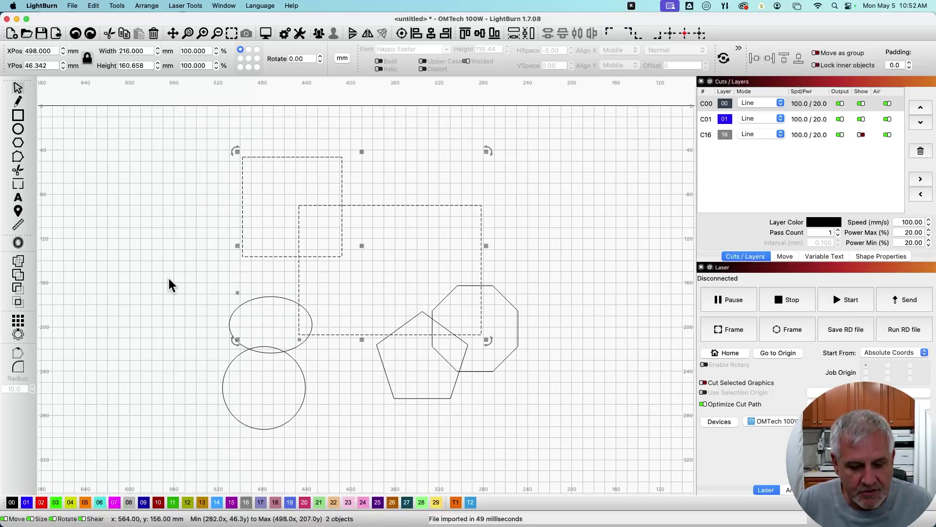
- Preview the four Boolean Assistant operations on the two rectangles and apply Subtract A - B to cut the square out of the larger rectangle
key(super)
key(super+b)
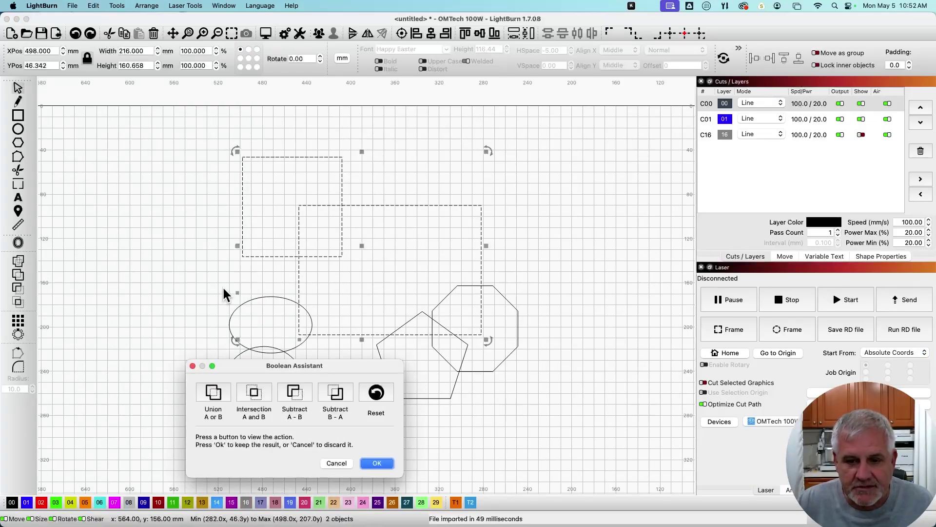
drag(300, 364, 313, 366)
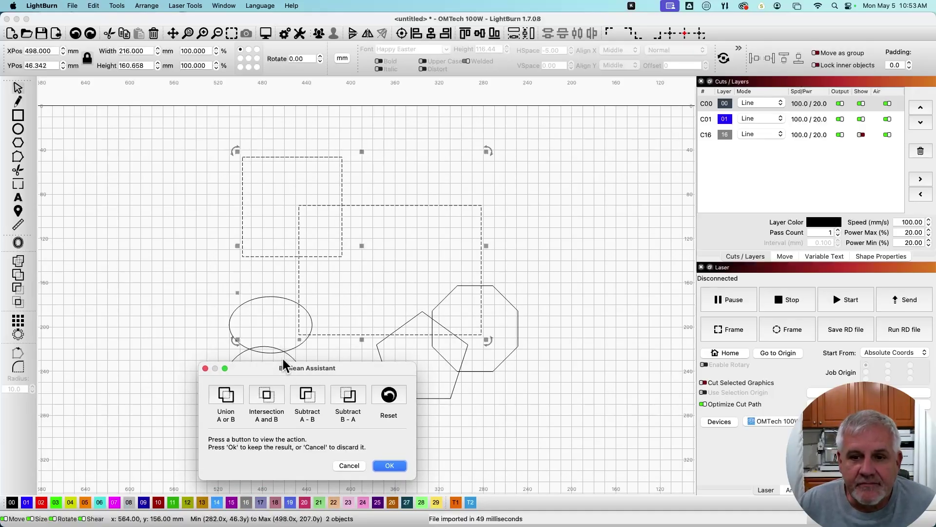
click(229, 392)
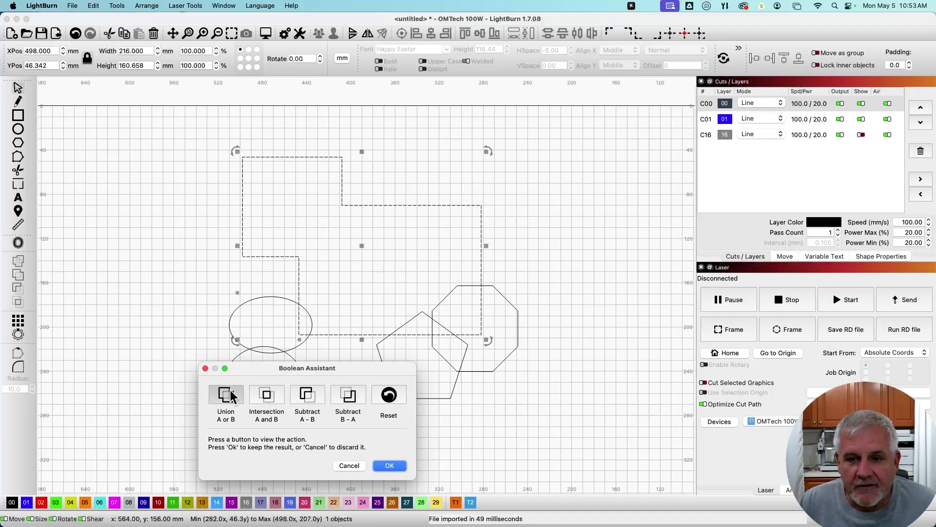
click(265, 394)
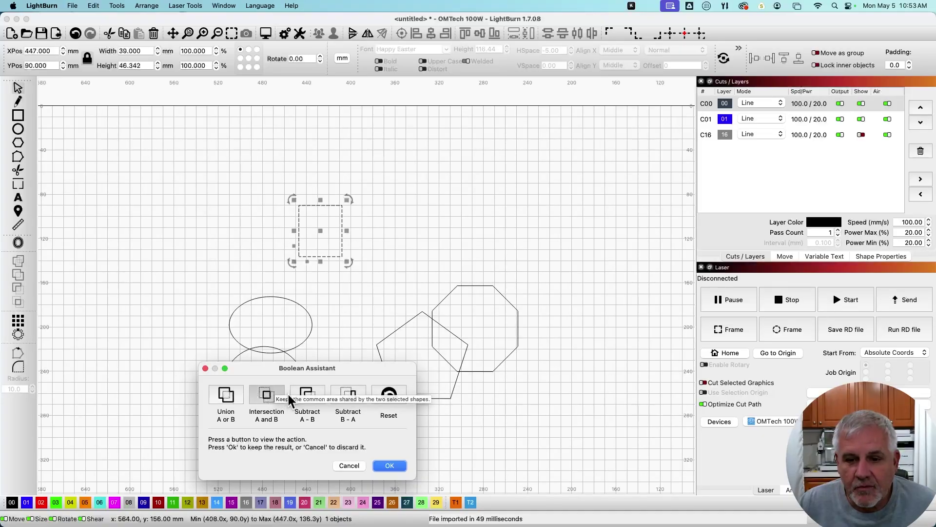
click(318, 398)
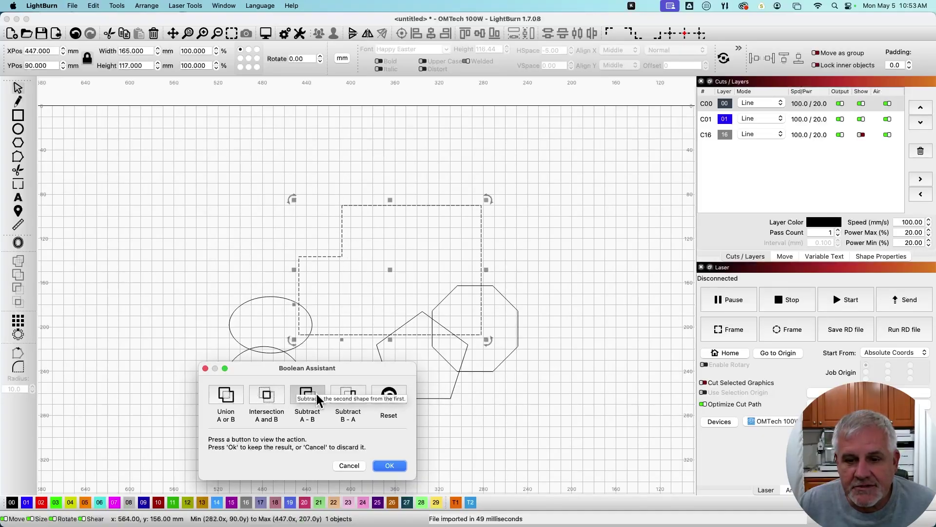
click(349, 392)
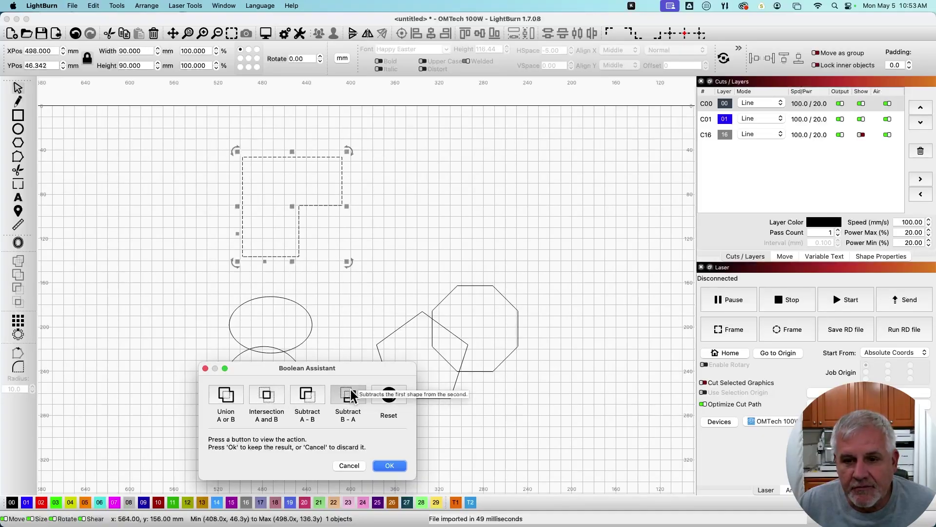
click(314, 396)
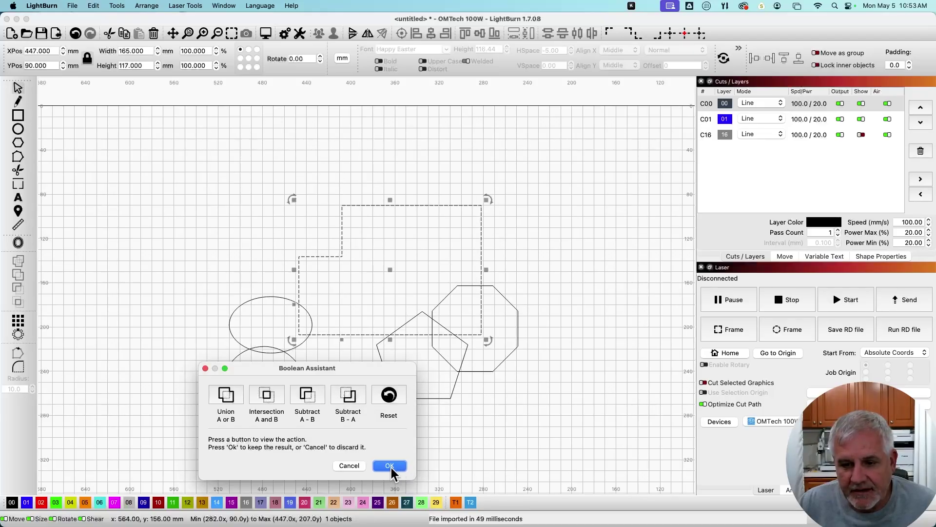
click(390, 466)
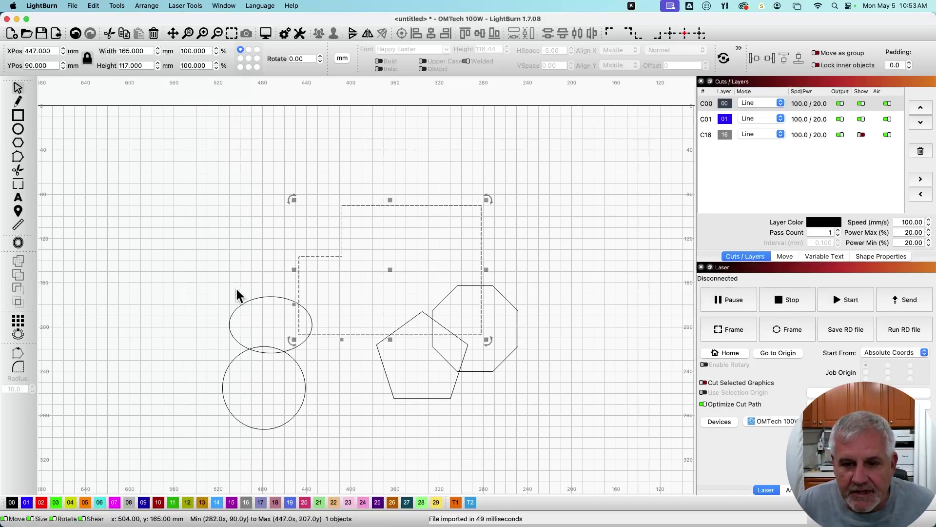
- Select the ellipse, circle and notched rectangle together to check which combining tools are available, and clear the selection
click(390, 408)
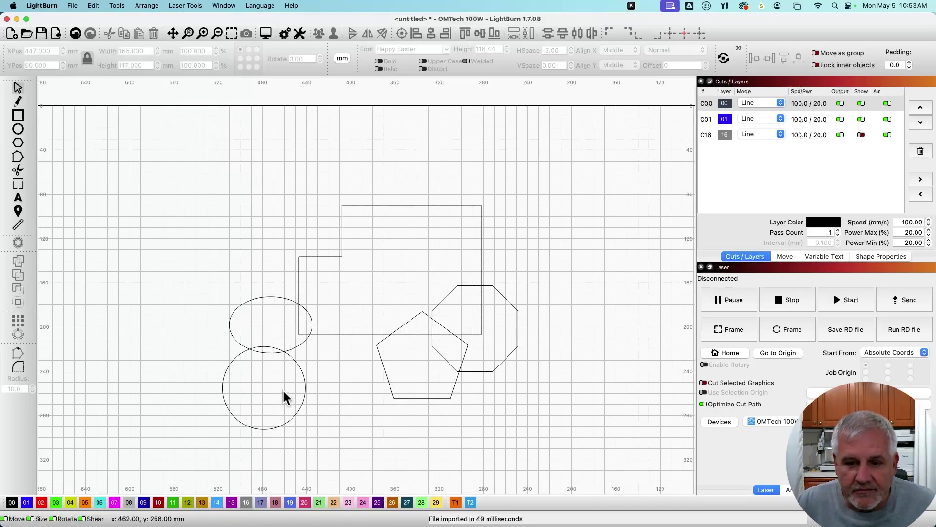
drag(328, 396, 268, 288)
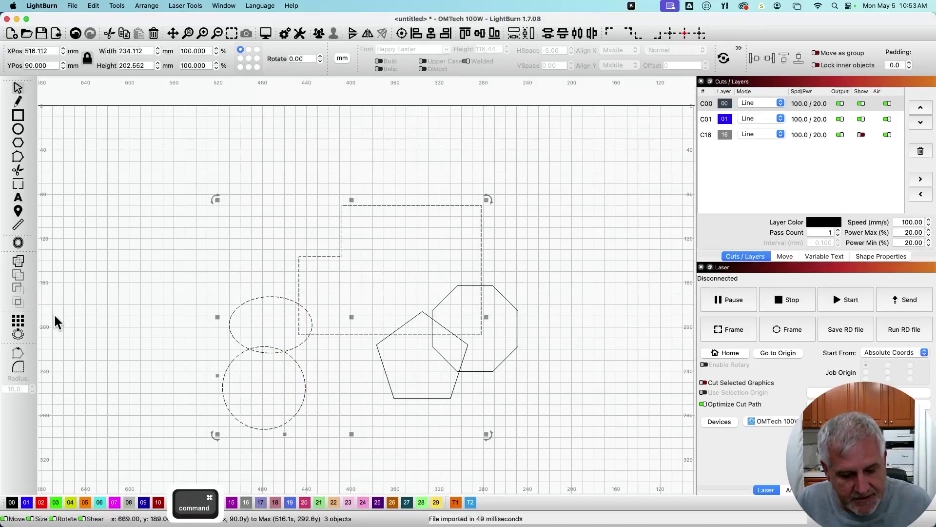
key(super+d)
click(349, 370)
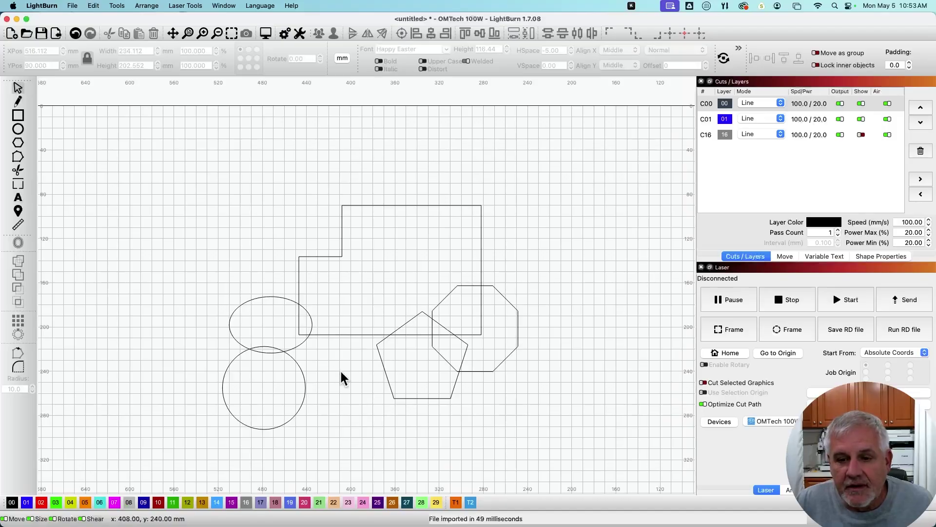
- Preview all four Boolean Assistant operations on the notched rectangle and the pentagon-octagon group, and cancel without keeping any
click(449, 366)
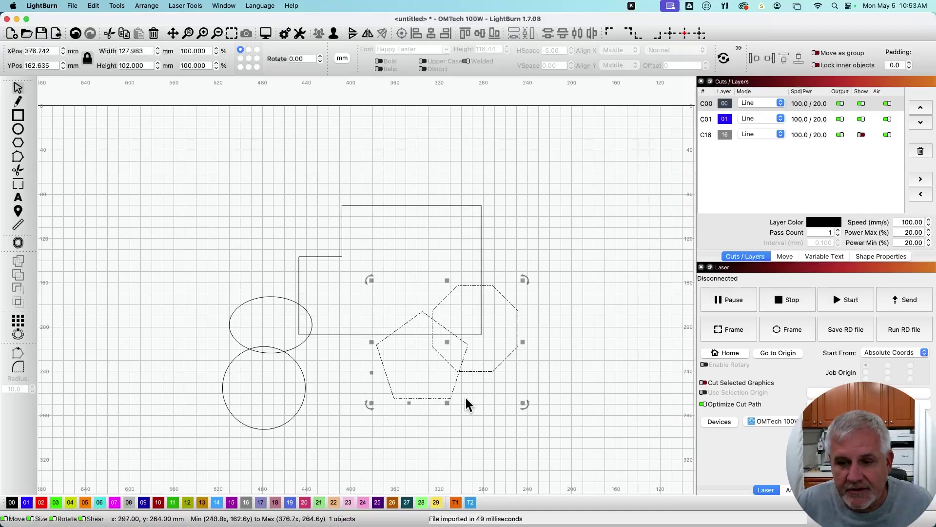
drag(488, 412, 364, 292)
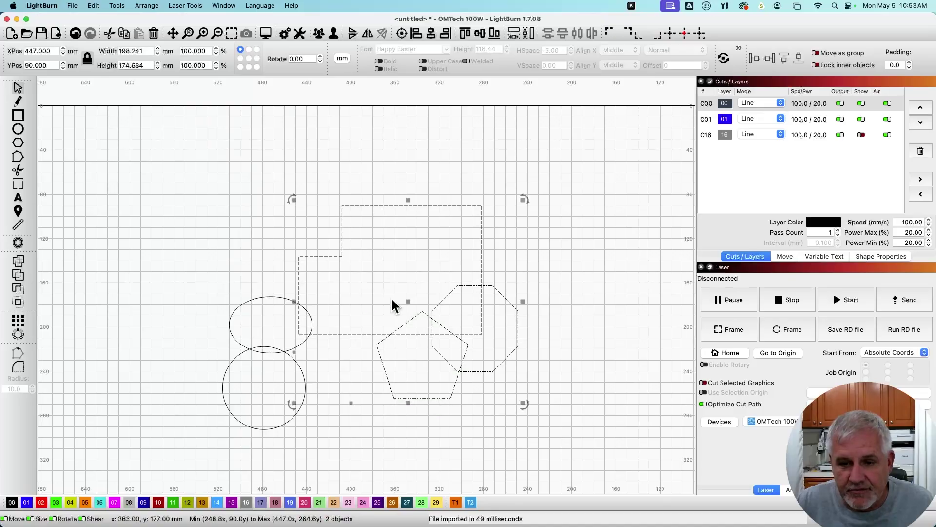
key(alt+shift+b)
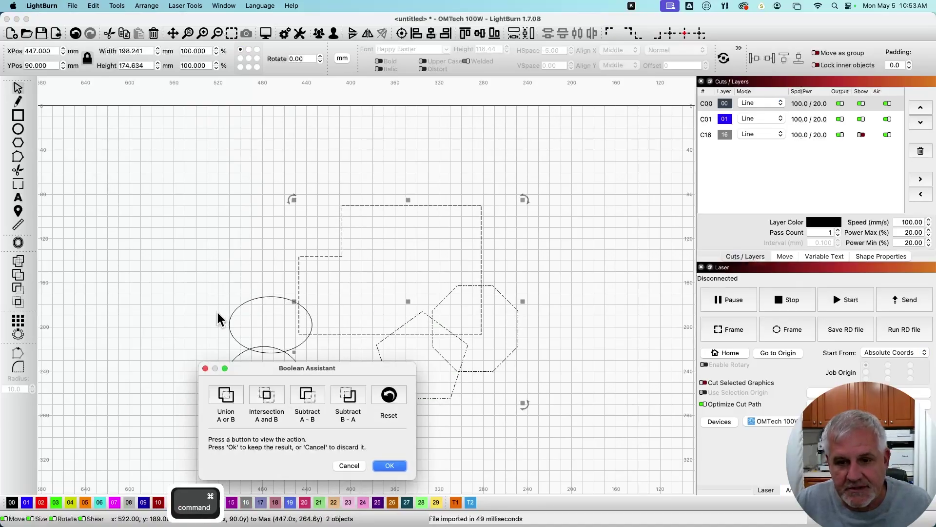
drag(254, 364, 253, 379)
click(336, 408)
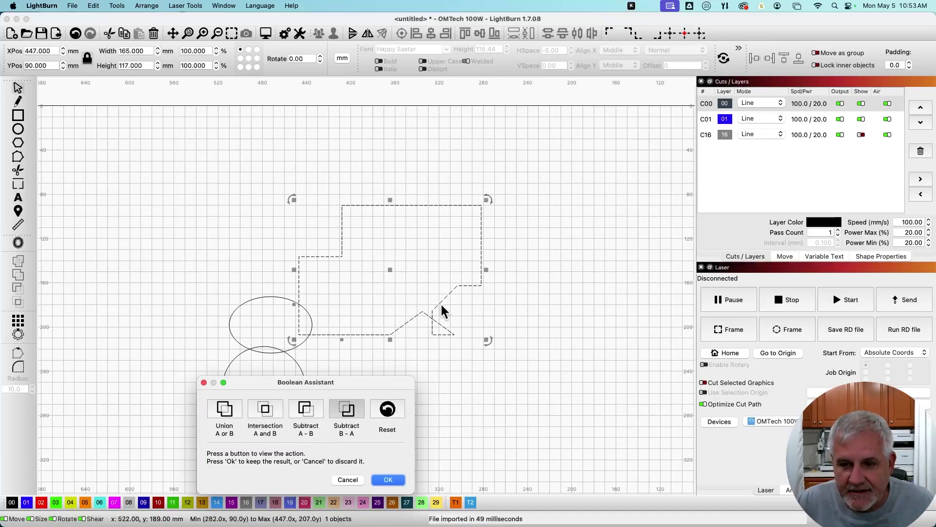
click(301, 412)
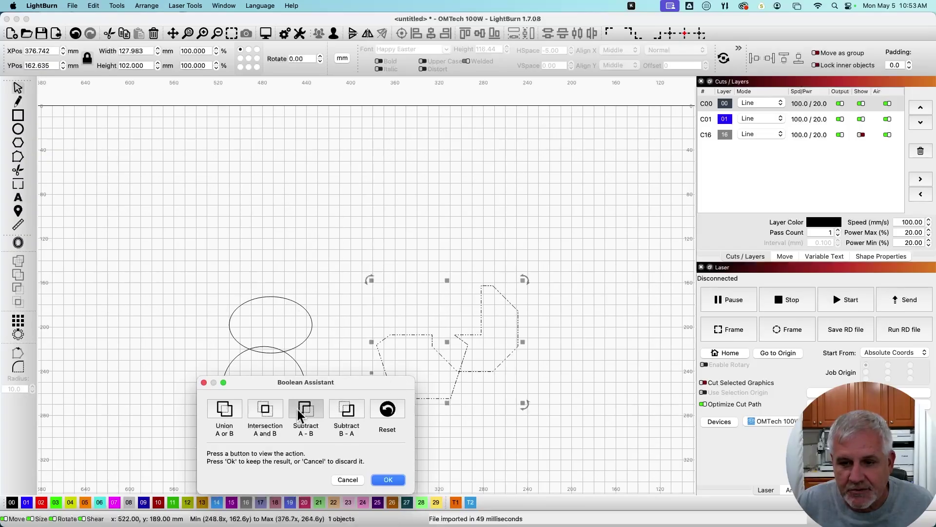
click(255, 409)
click(225, 410)
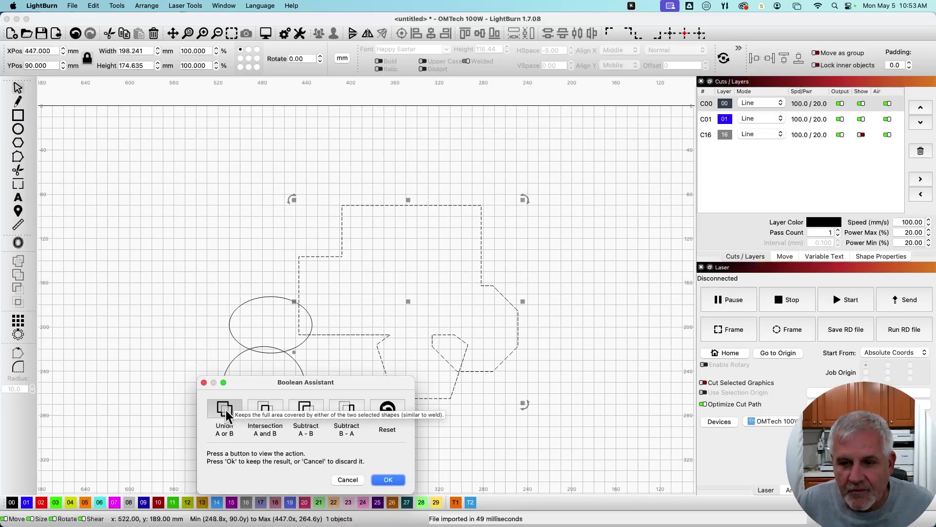
click(349, 480)
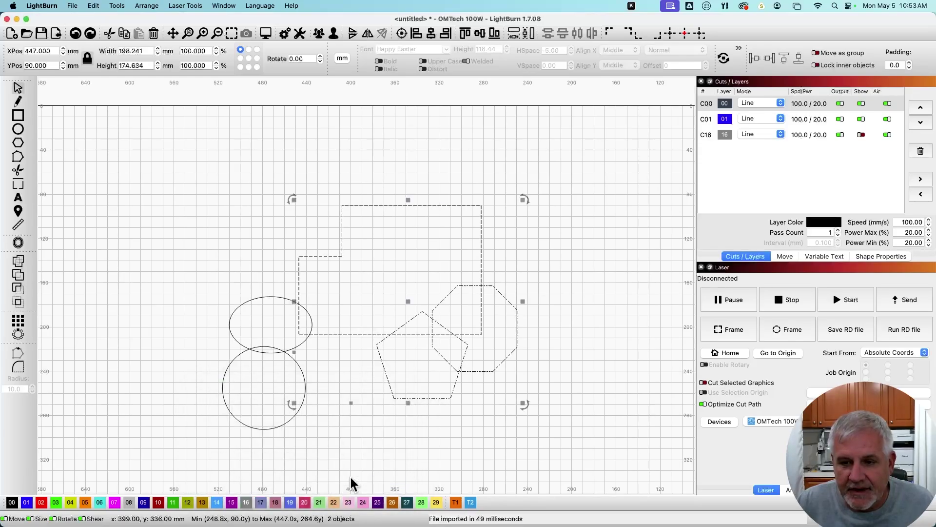
- Try Weld on the notched rectangle and pentagon-octagon group, undo it, and combine them with Boolean Union instead
click(20, 265)
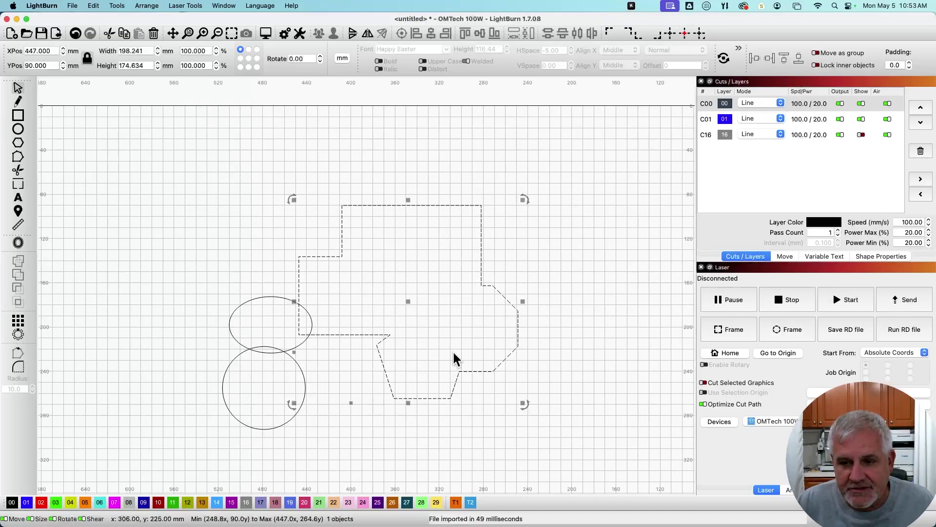
key(super+z)
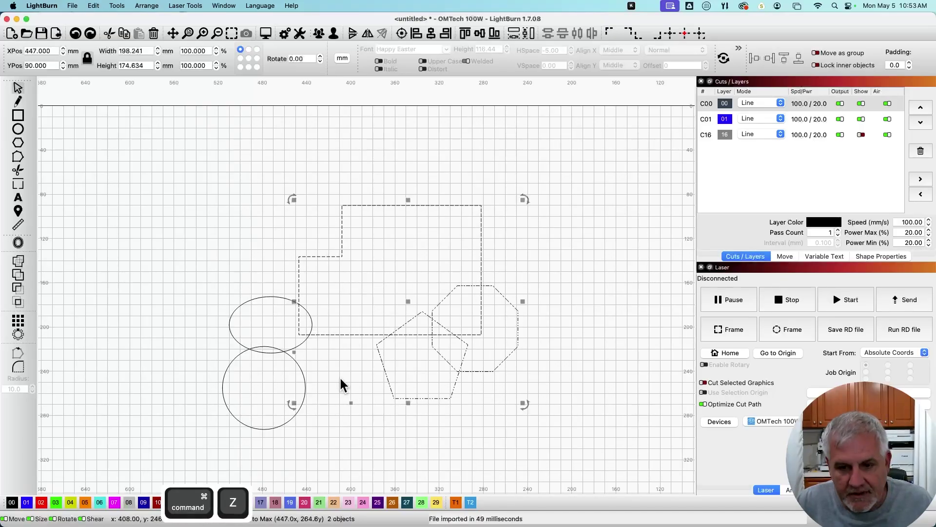
click(19, 274)
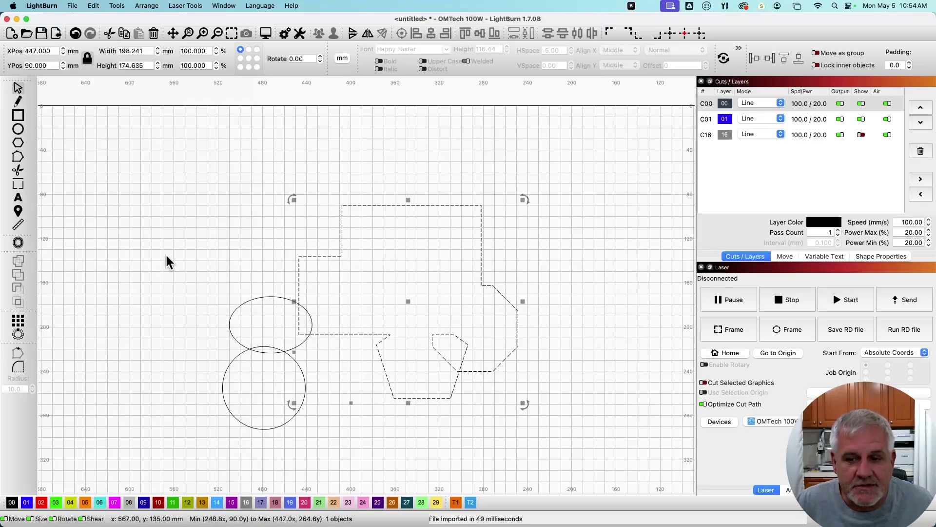
click(148, 267)
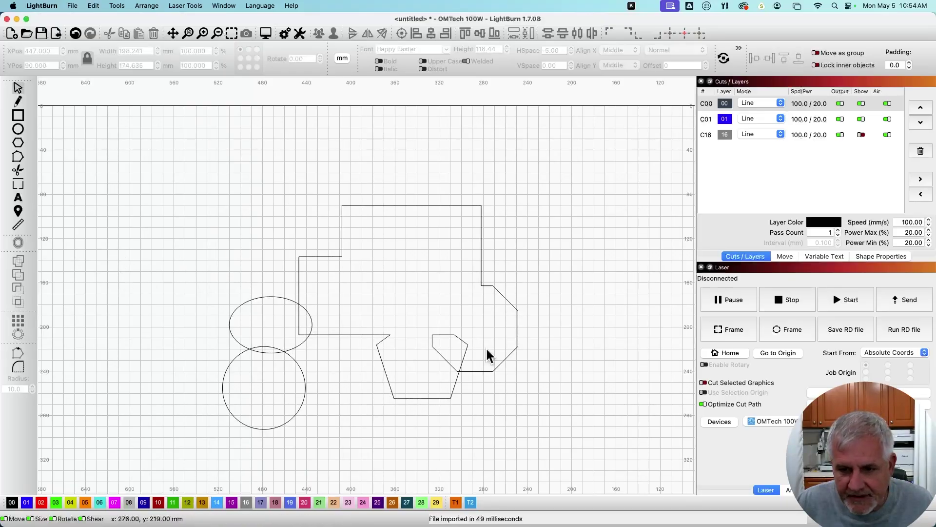
- Combine the overlapping ellipse and circle into one figure-eight shape with Boolean Union
drag(333, 388, 242, 293)
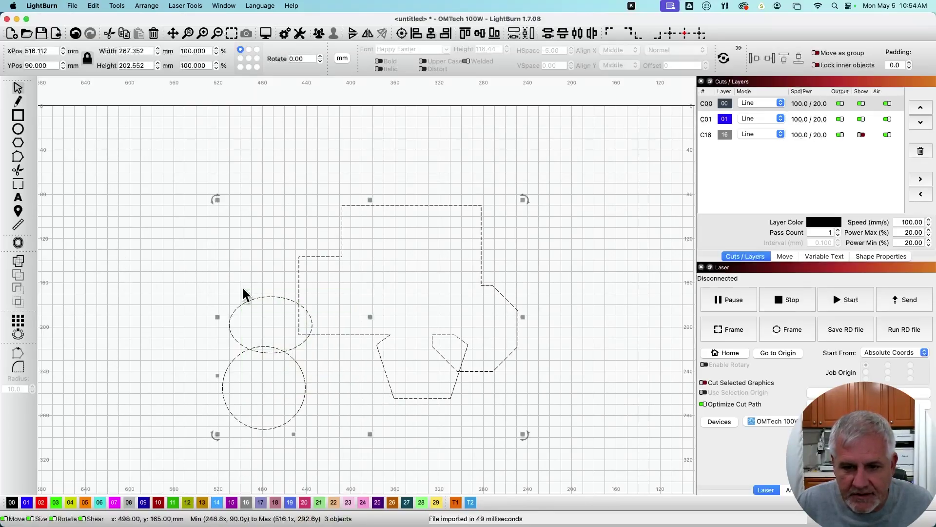
click(376, 409)
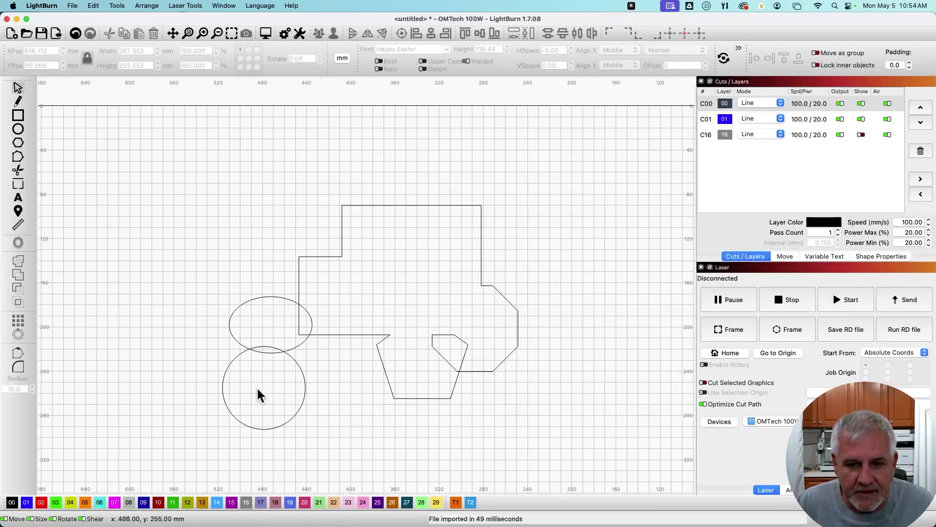
drag(259, 393, 253, 330)
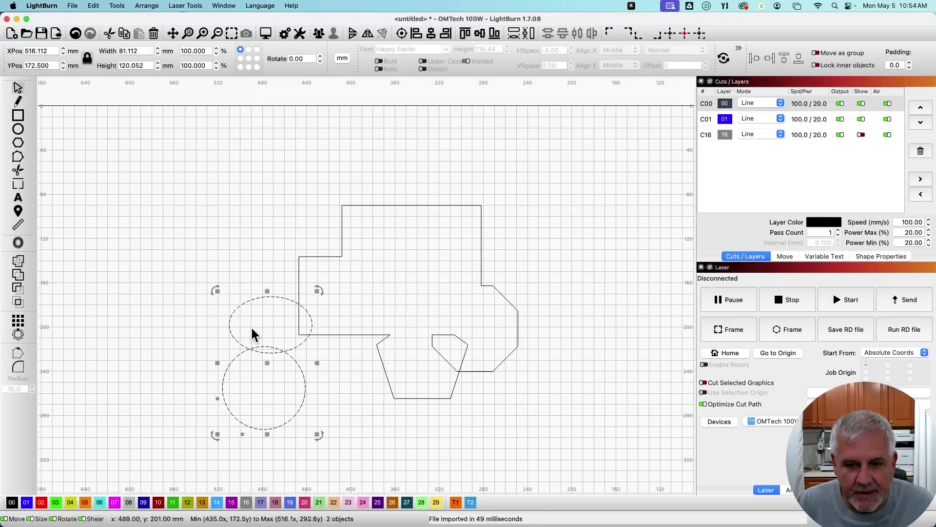
click(22, 275)
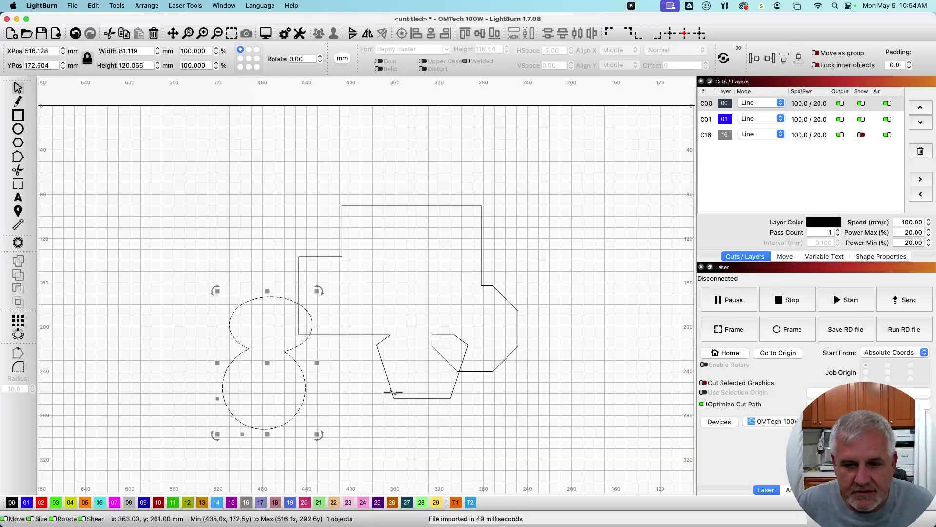
- Try Weld and Boolean Union on the figure-eight and the large outline, undo each, and subtract the figure-eight from the outline instead
drag(392, 386, 286, 320)
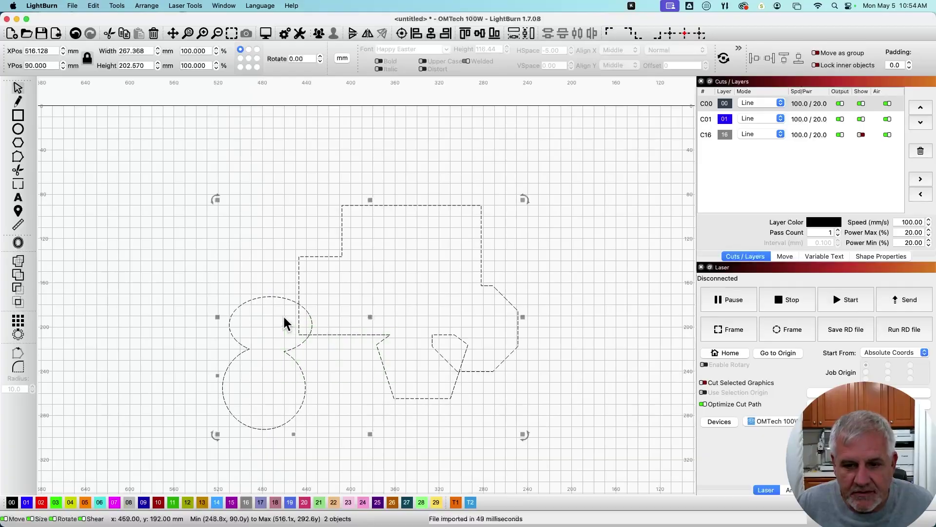
click(20, 263)
key(super+z)
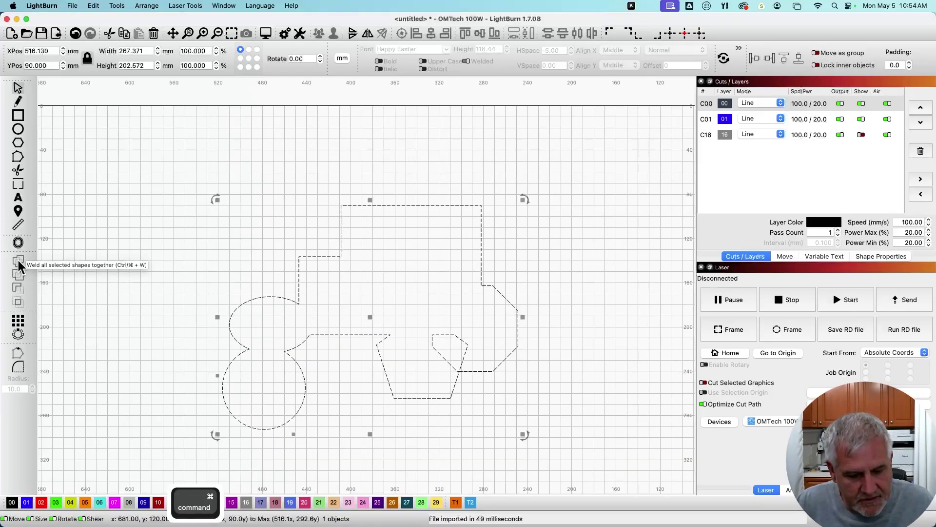
click(18, 276)
key(super+z)
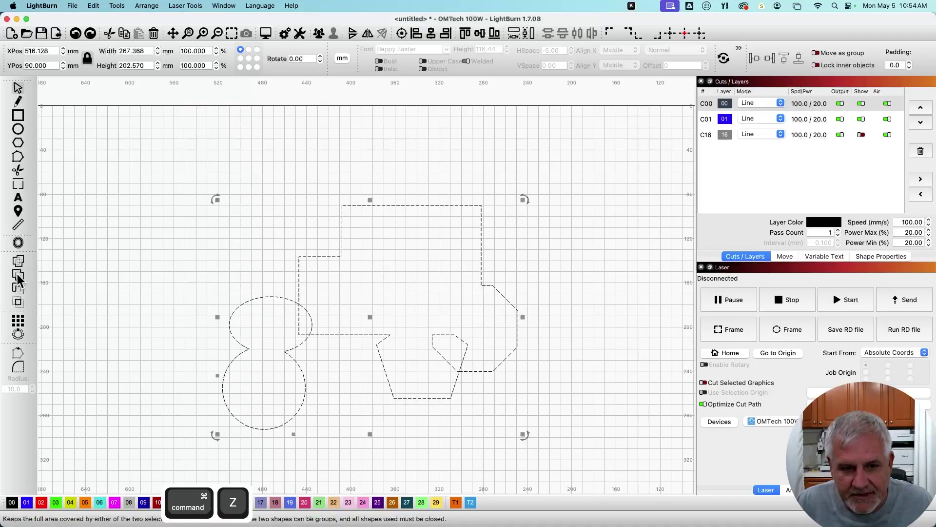
click(19, 288)
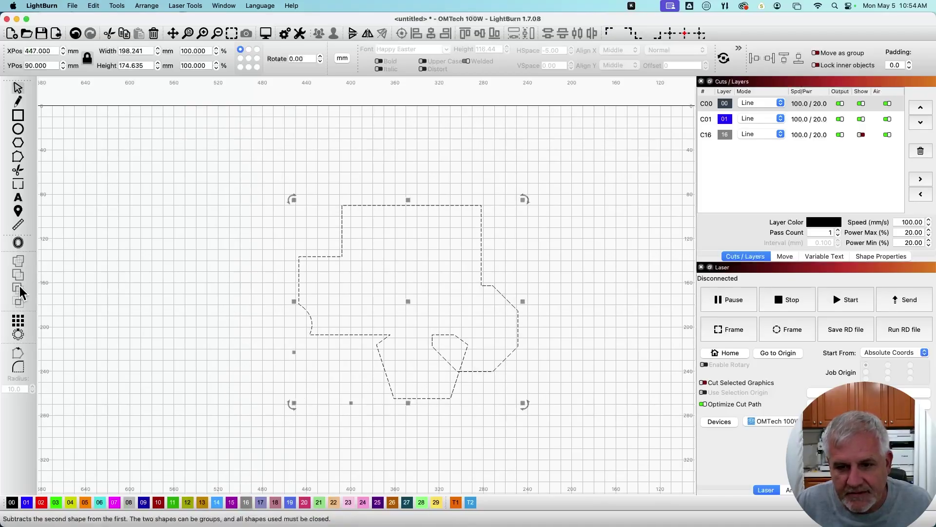
click(116, 309)
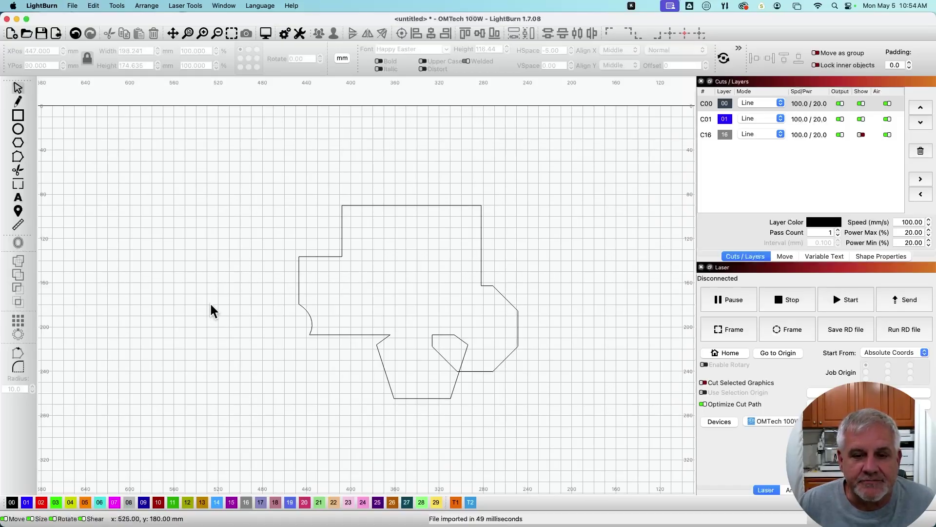
- Try Weld on the "Happy Times" text and the inner rectangle, and undo it
scroll(210, 303, down, 2)
scroll(236, 344, down, 5)
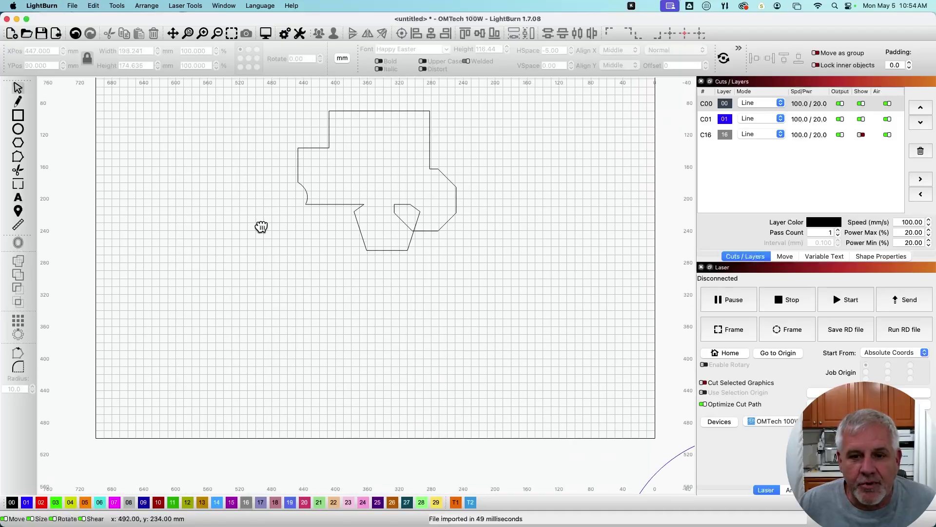
drag(262, 287, 311, 124)
drag(309, 286, 307, 220)
scroll(307, 220, up, 3)
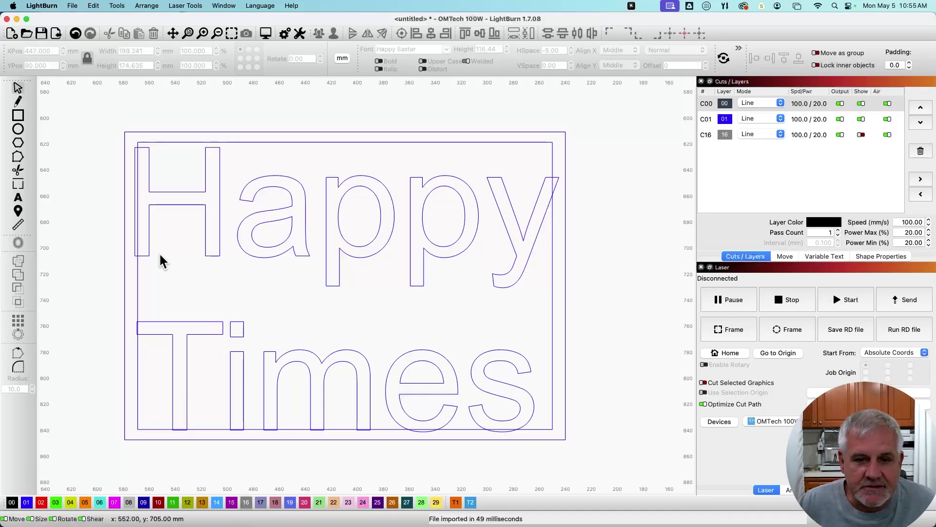
drag(135, 241, 134, 241)
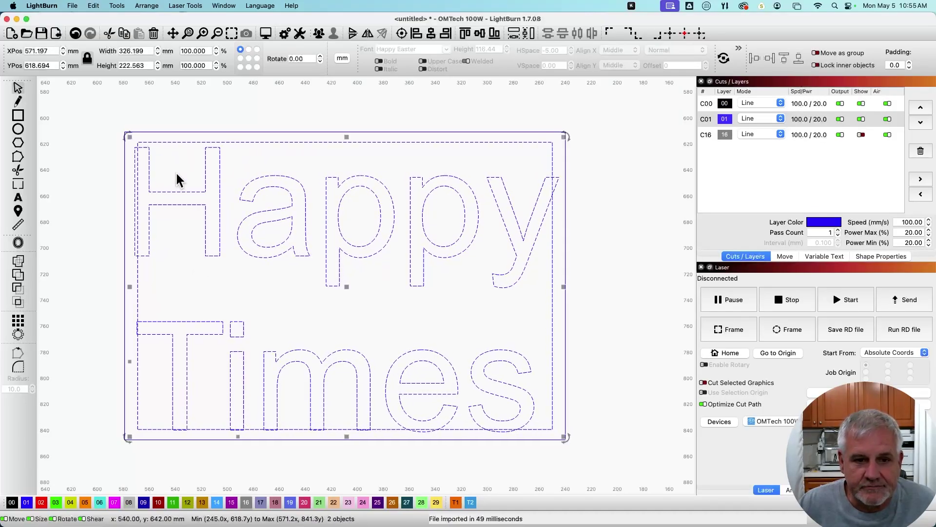
click(19, 261)
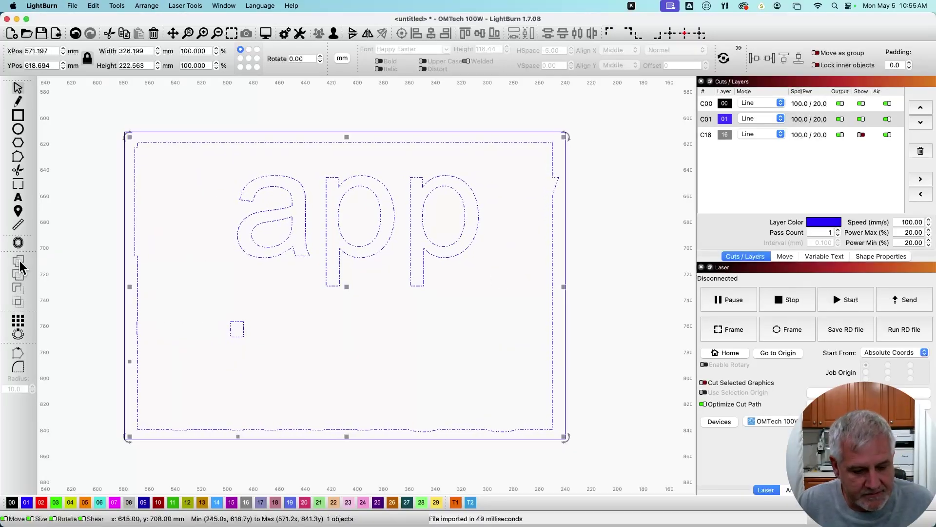
key(super+z)
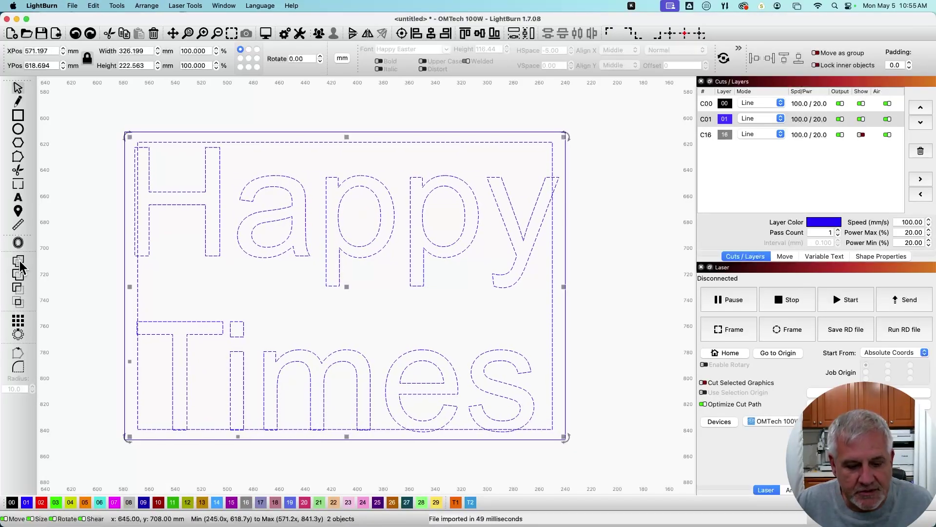
- Preview Union, Intersection and Subtract A - B in the Boolean Assistant on the text and inner rectangle, and cancel without keeping any
key(super)
super+click(20, 260)
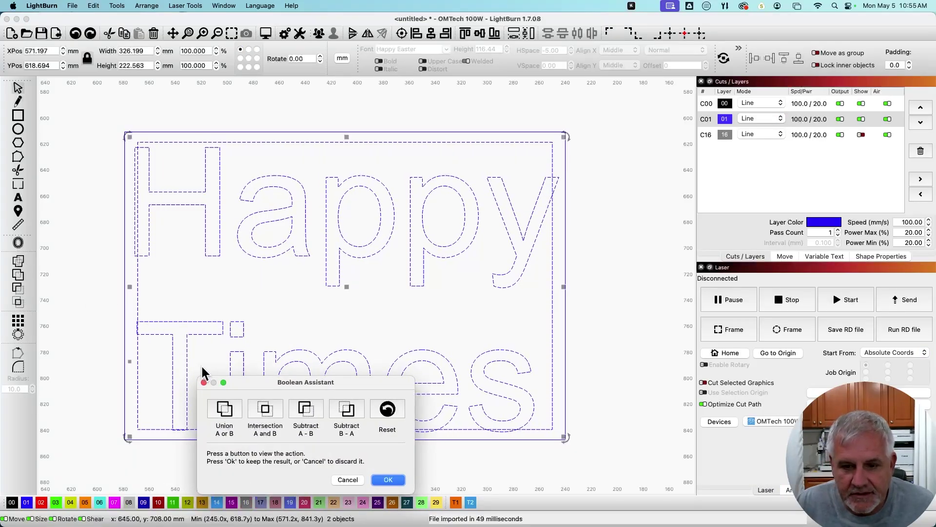
click(225, 411)
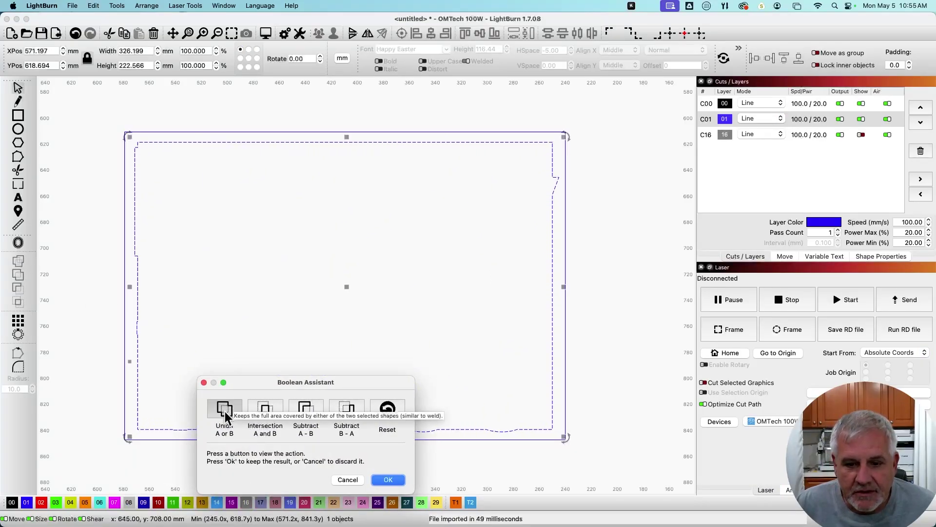
click(265, 410)
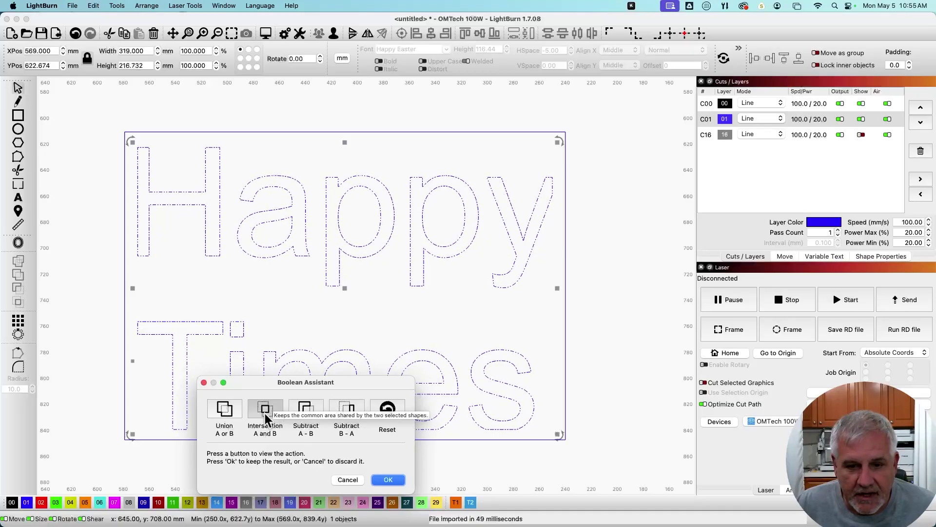
click(315, 409)
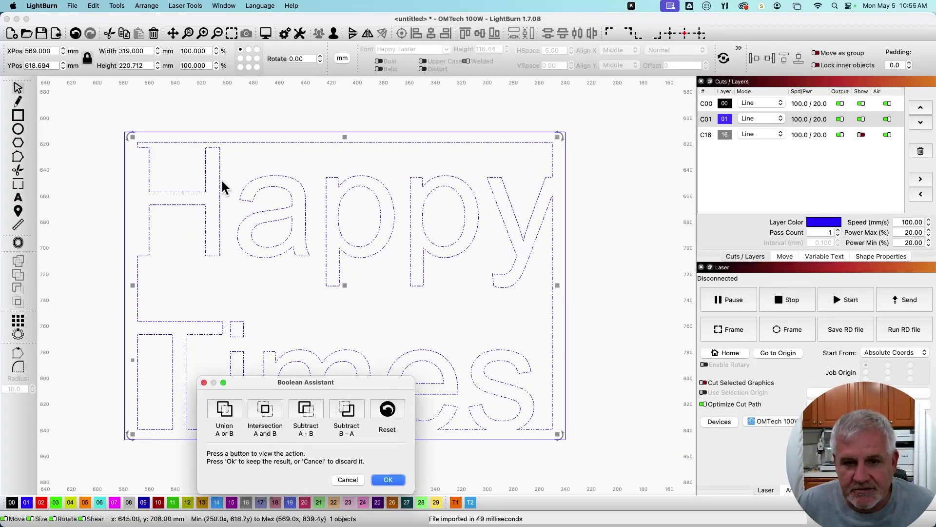
drag(338, 389, 351, 451)
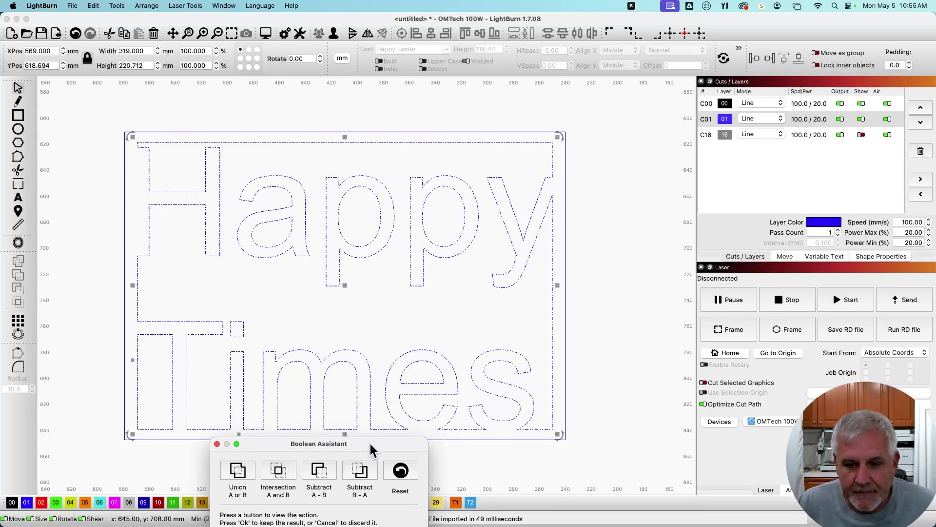
drag(365, 442, 367, 325)
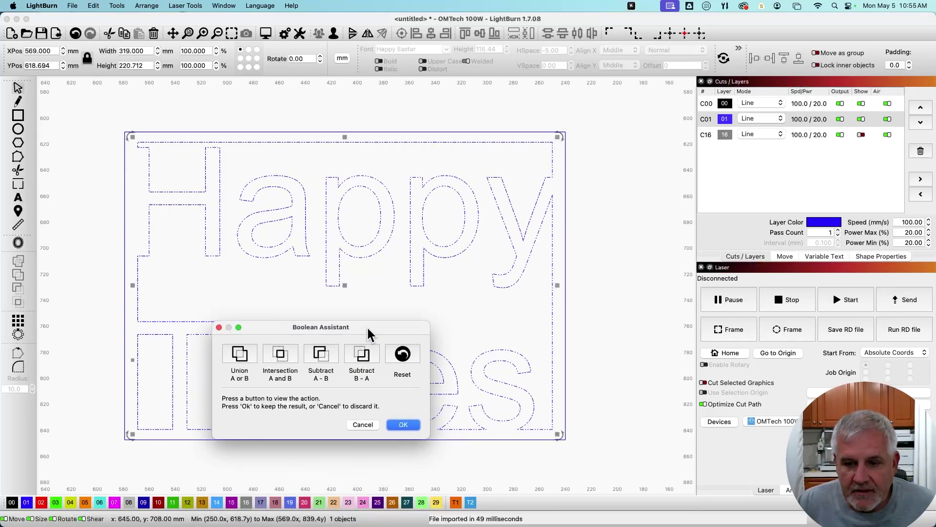
click(365, 423)
- Group the inner and outer rectangles around the "Happy Times" text
drag(634, 302, 538, 296)
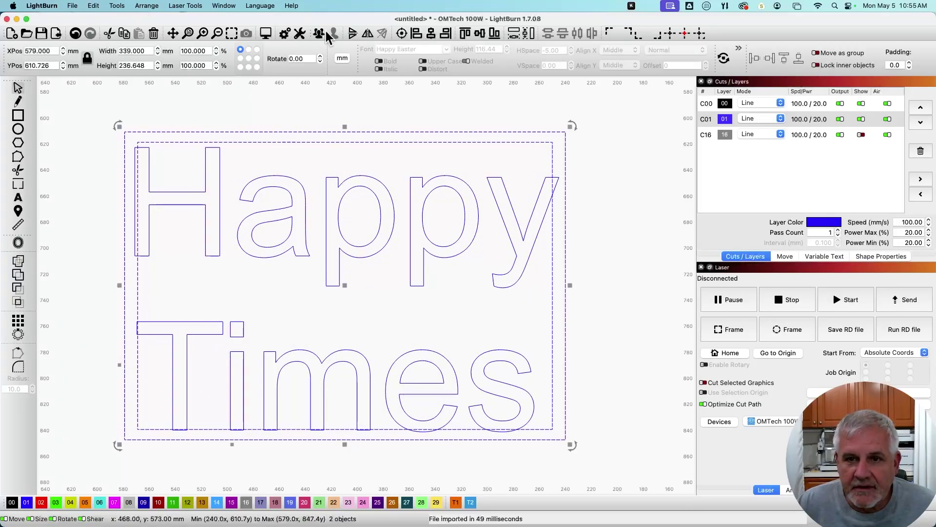
click(318, 33)
- Preview all four Boolean Assistant operations on the rectangle group and the "Happy Times" text, return to Union, cancel, and clear the selection
drag(179, 246, 139, 230)
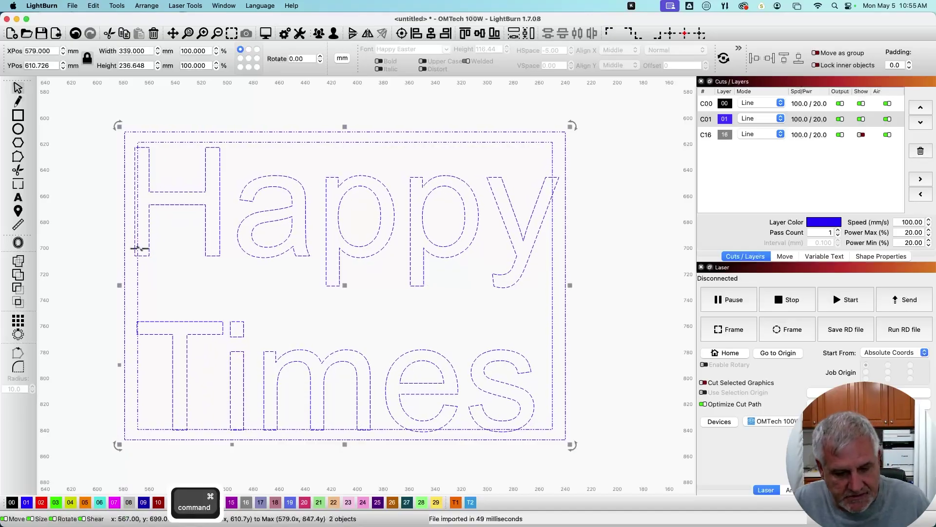
key(super+shift+b)
click(246, 349)
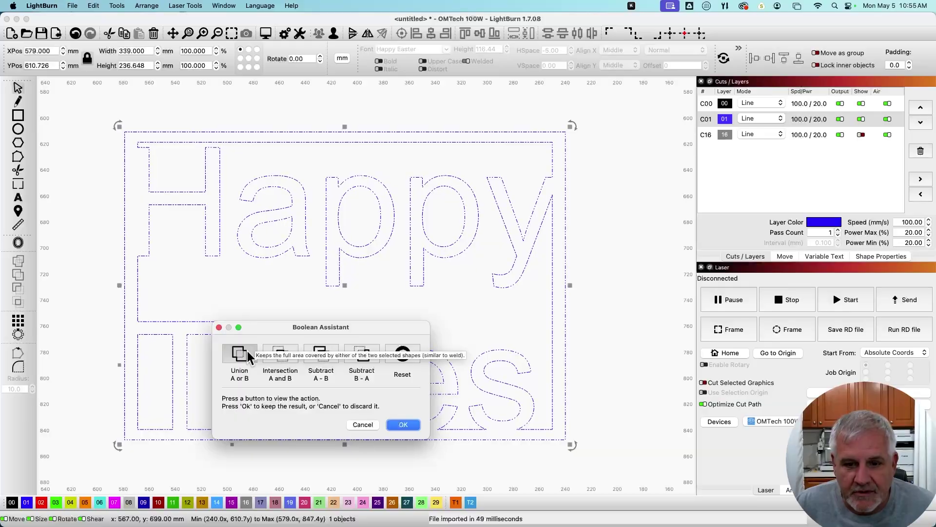
click(276, 352)
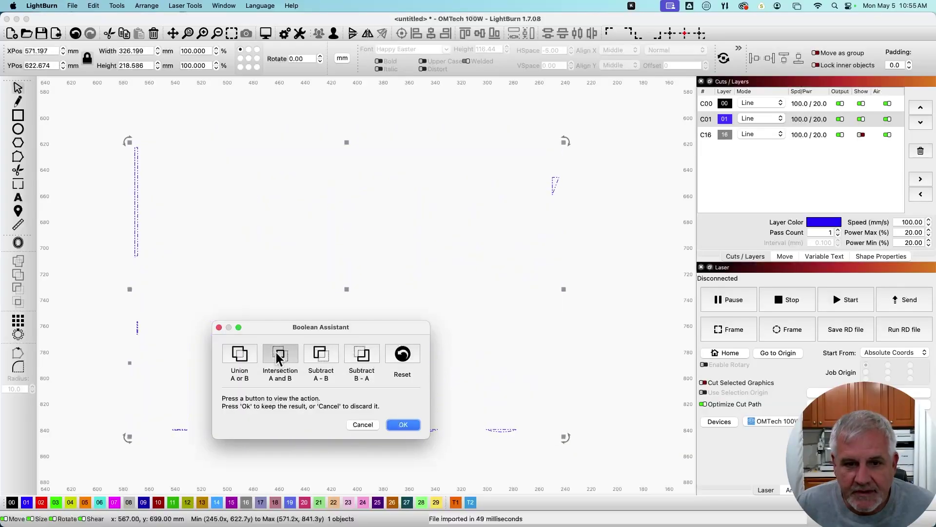
click(325, 356)
click(356, 355)
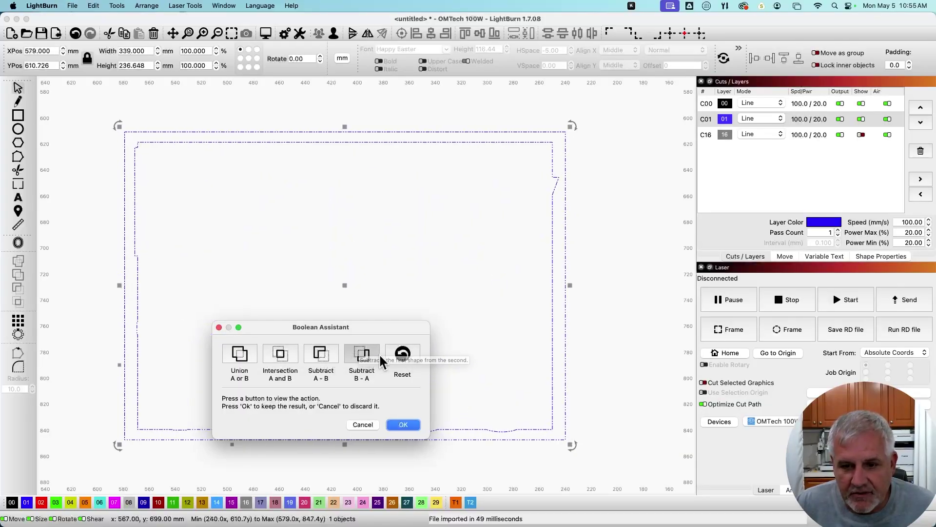
click(251, 355)
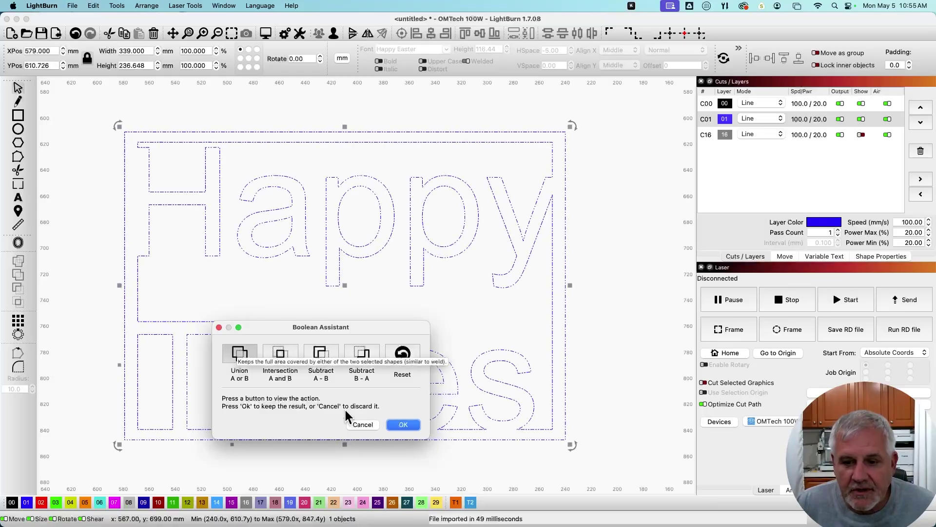
click(364, 424)
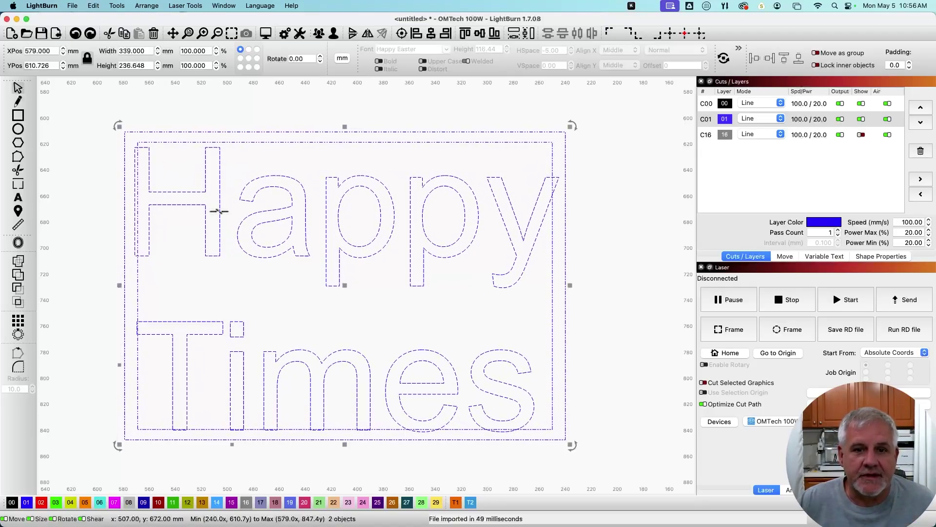
click(378, 283)
- Preview all four Boolean Assistant operations on the inner circle and the "MOM" text, and cancel without keeping any
scroll(561, 278, down, 3)
scroll(628, 273, up, 3)
scroll(303, 249, down, 2)
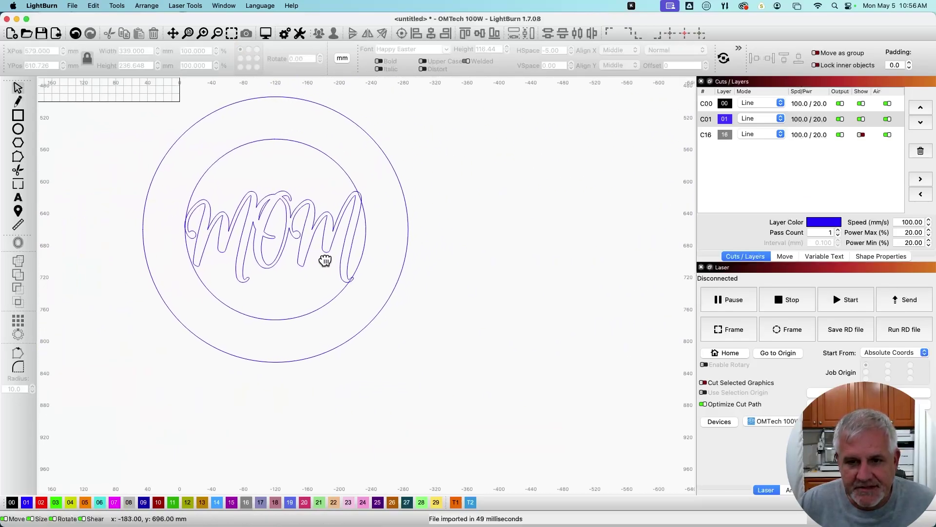
scroll(376, 294, up, 3)
scroll(247, 289, down, 2)
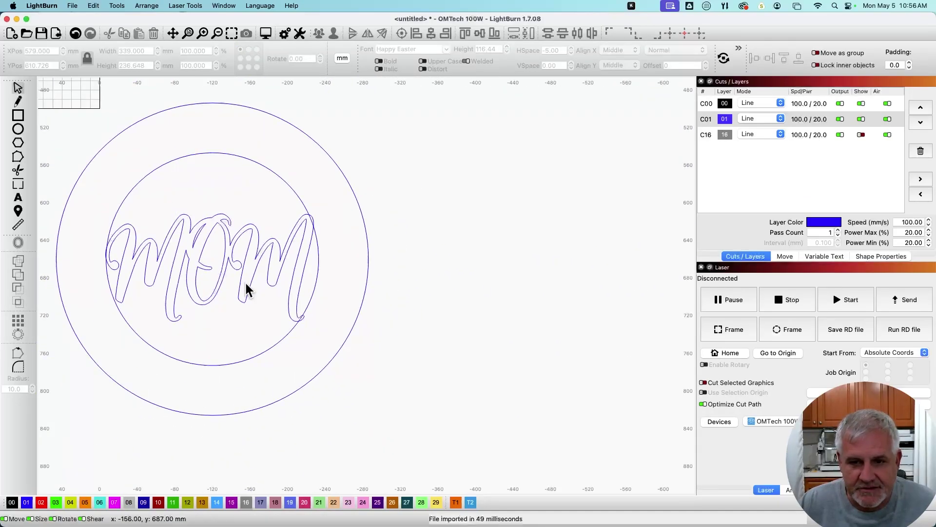
drag(246, 289, 391, 282)
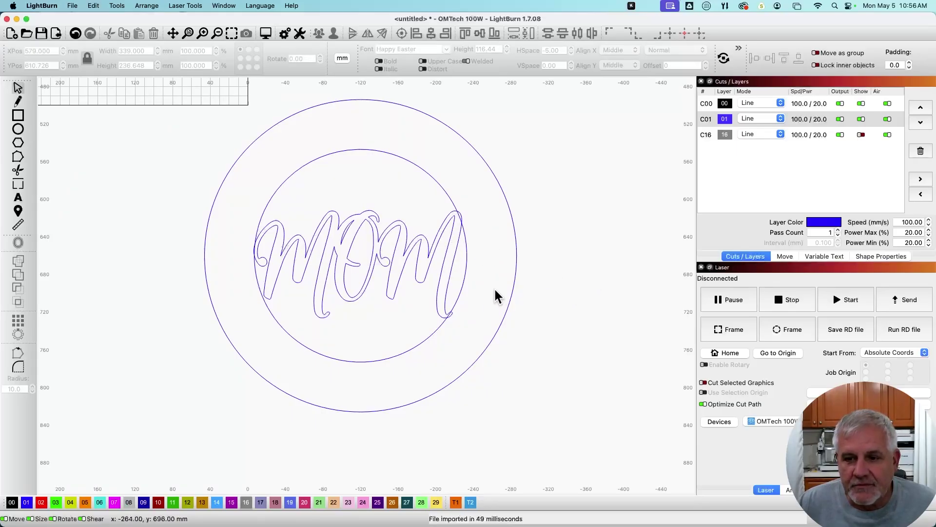
click(466, 282)
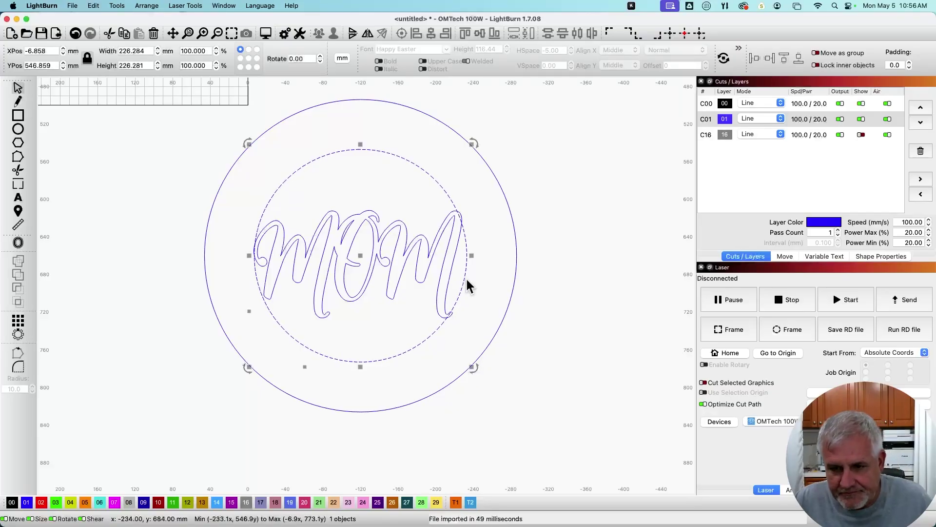
shift+click(438, 286)
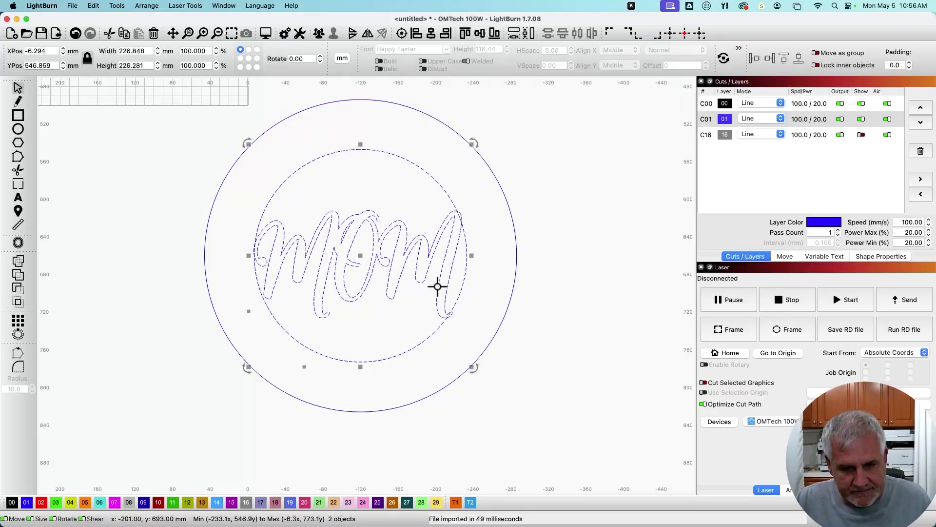
key(super+shift+b)
click(358, 354)
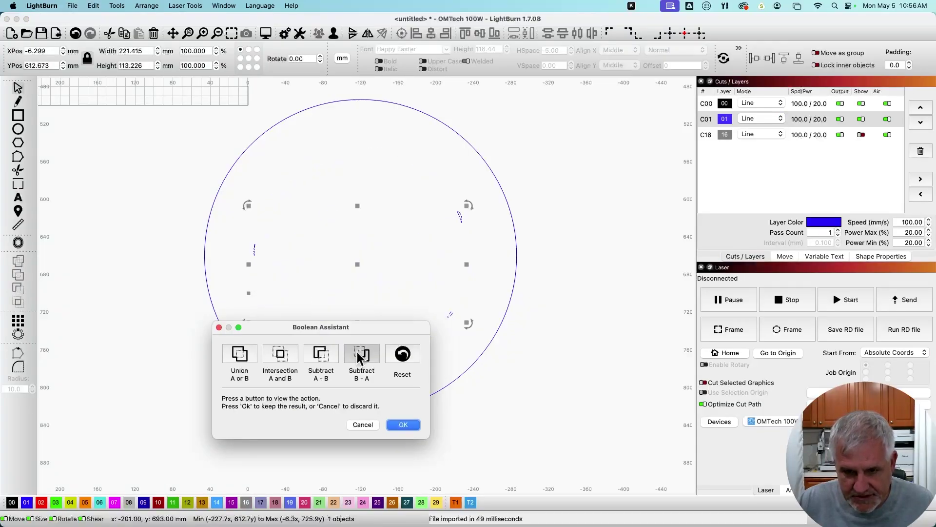
click(320, 356)
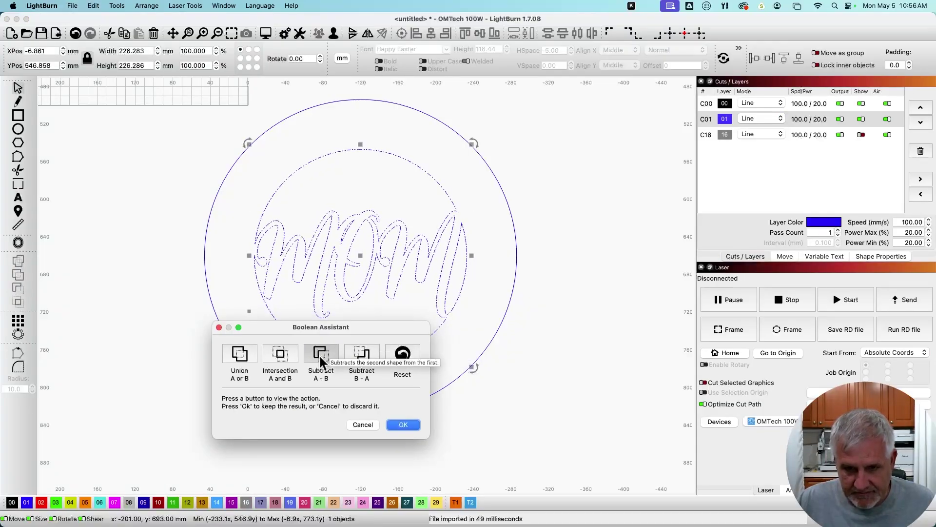
drag(322, 328, 324, 363)
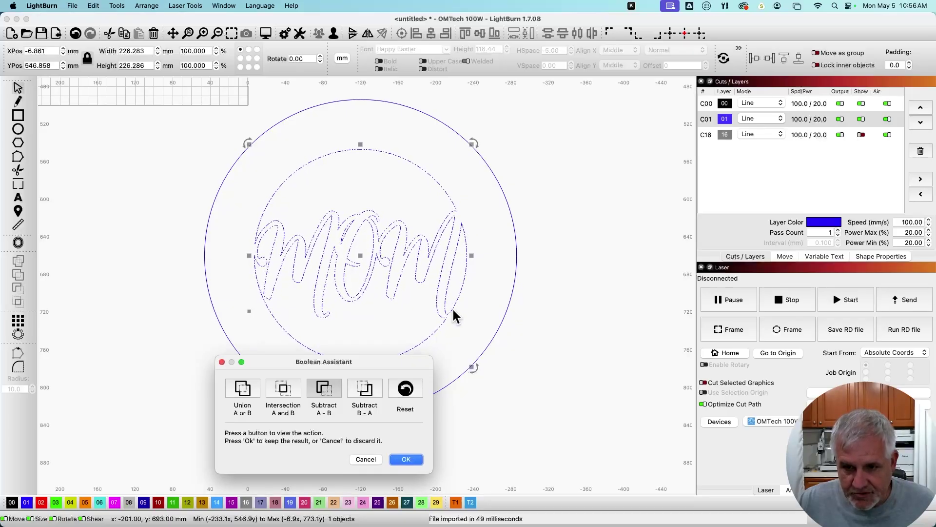
click(282, 388)
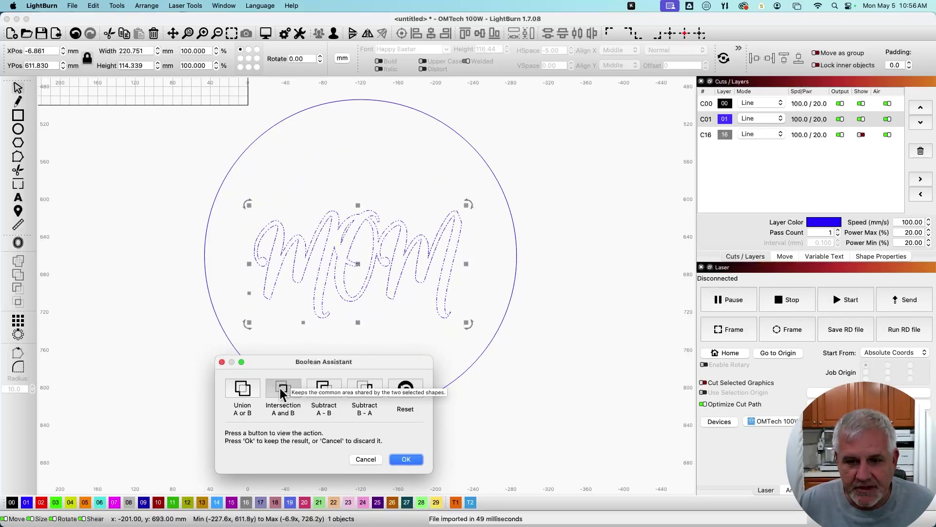
click(241, 387)
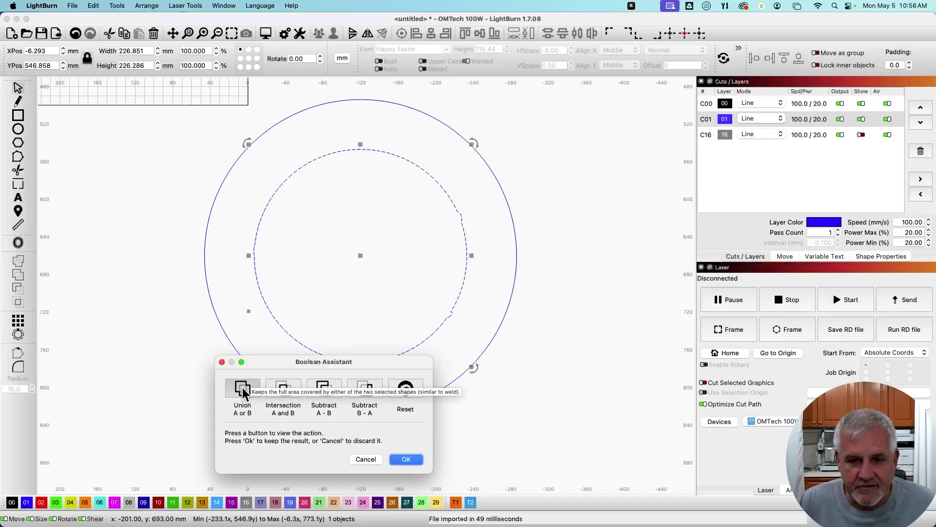
click(363, 460)
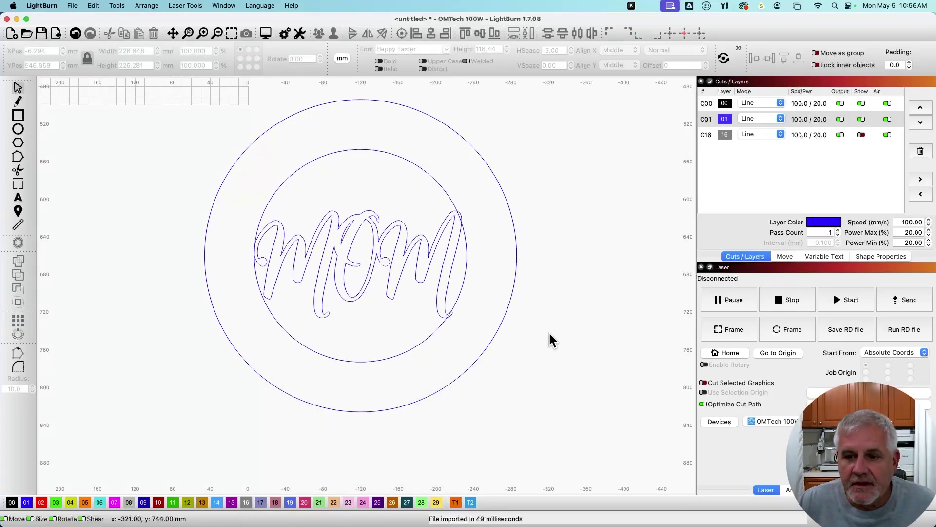
- Group the inner and outer circles, try a Boolean Assistant Union of the group with the "MOM" text, and discard the union
drag(479, 415, 385, 333)
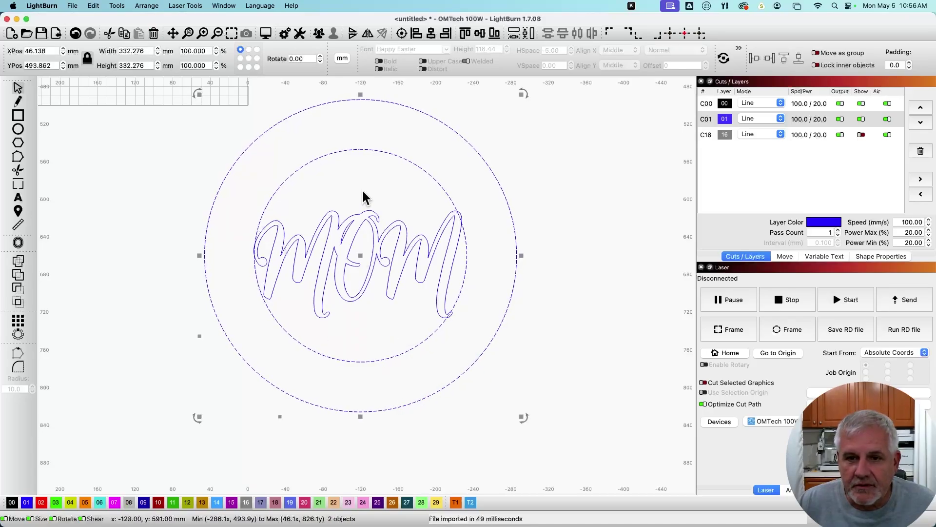
click(319, 35)
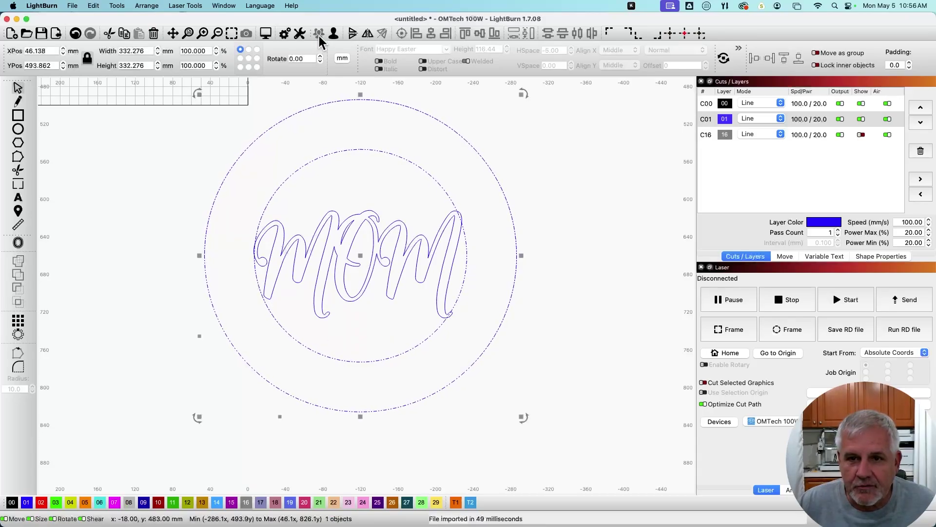
shift+click(285, 250)
key(alt+b)
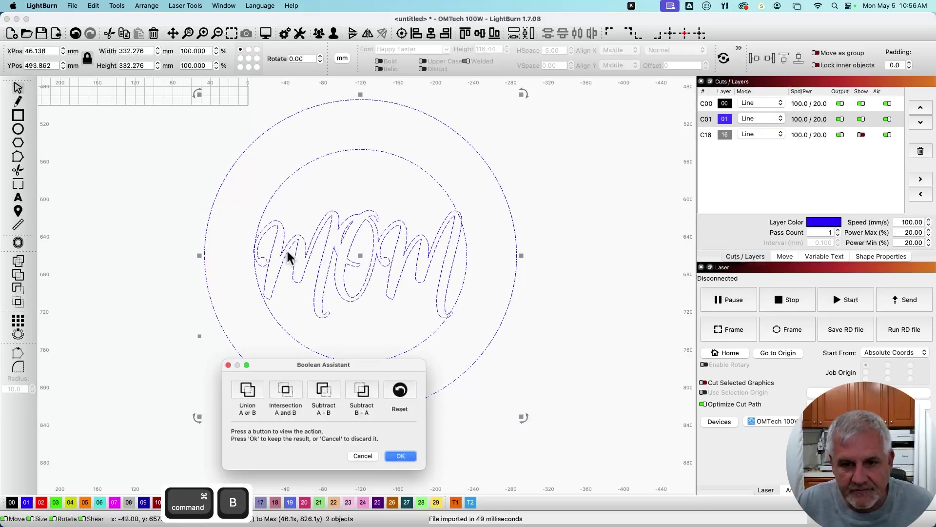
click(242, 390)
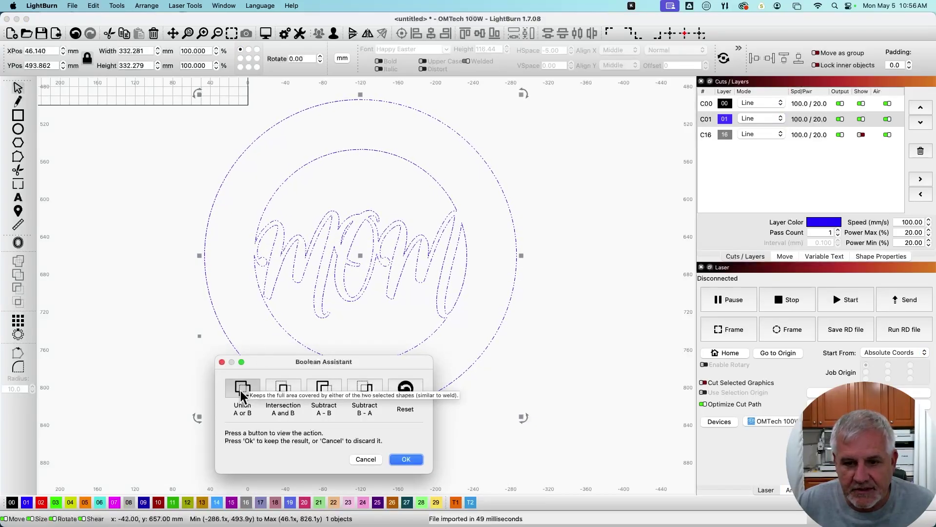
click(365, 460)
key(super+z)
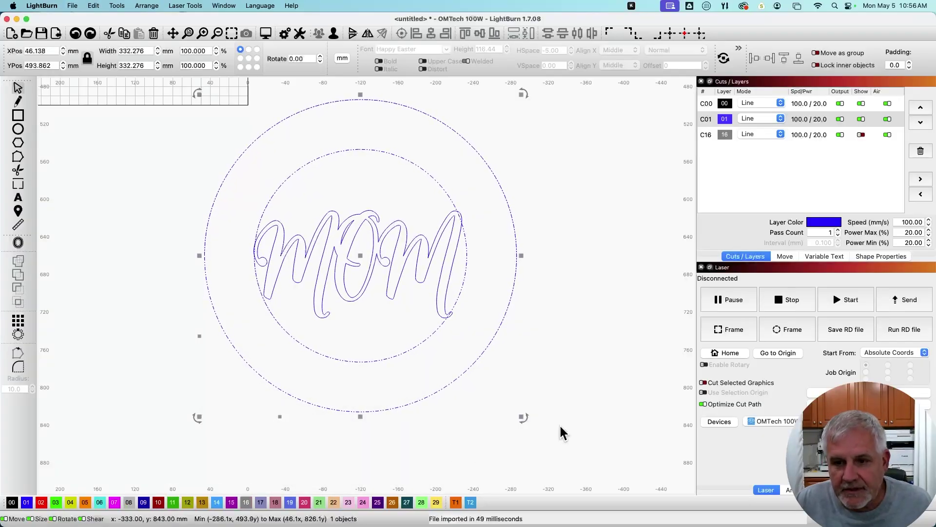
- Assign the "MOM" text to red layer 02, and set layer visibility to show wreath layer C16 and hide circle layer C01
click(861, 135)
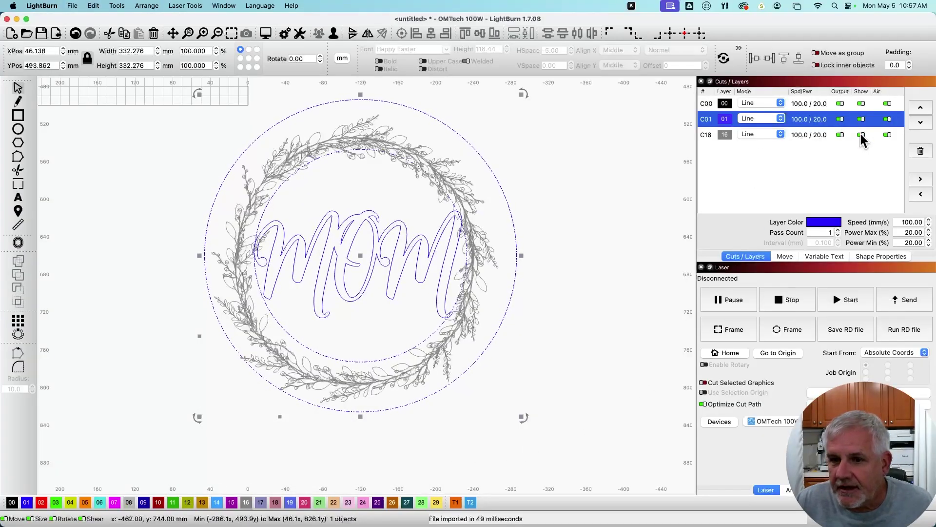
click(619, 274)
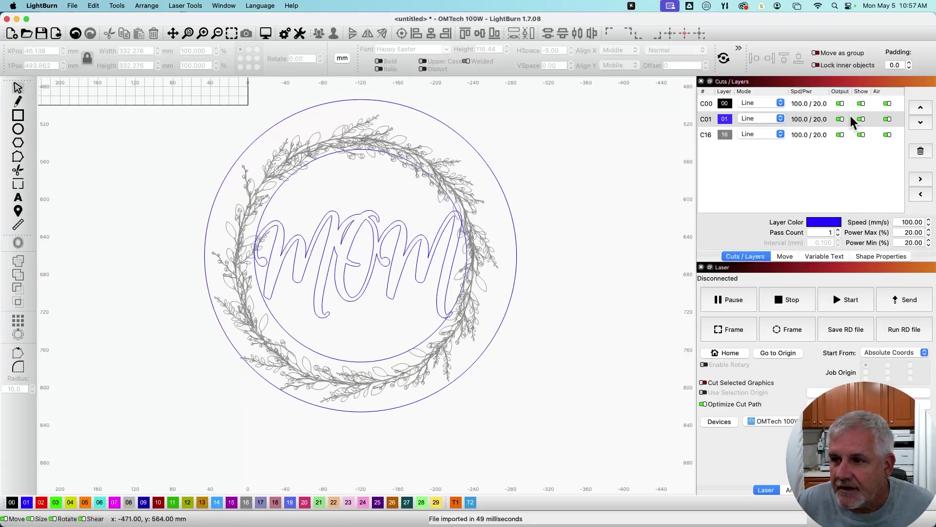
click(378, 246)
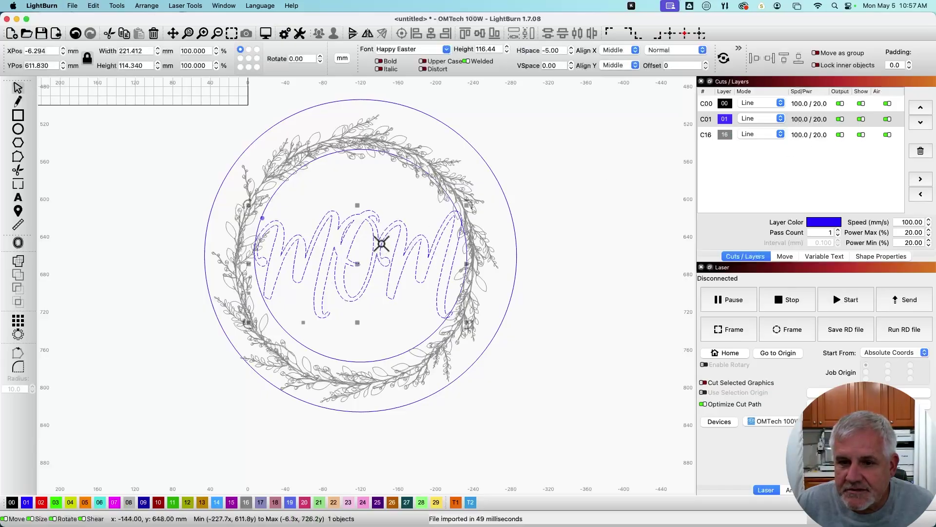
click(41, 501)
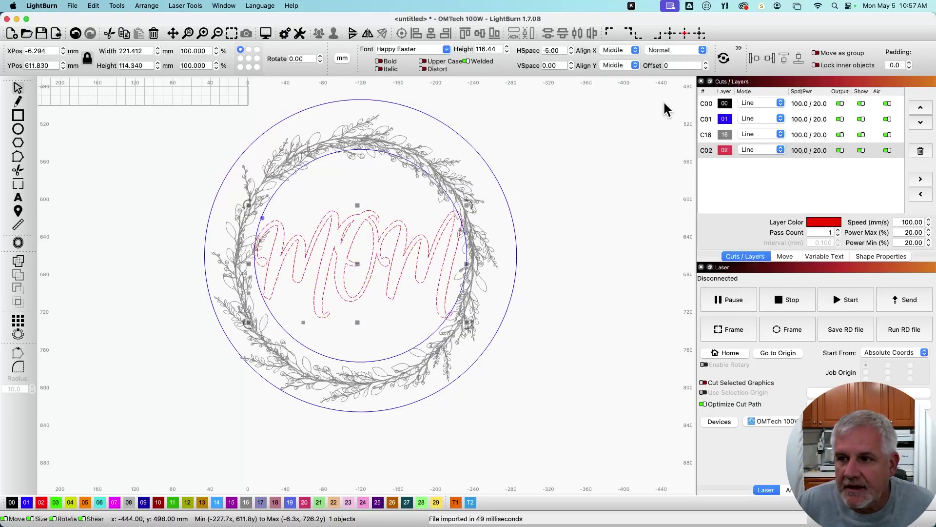
click(862, 119)
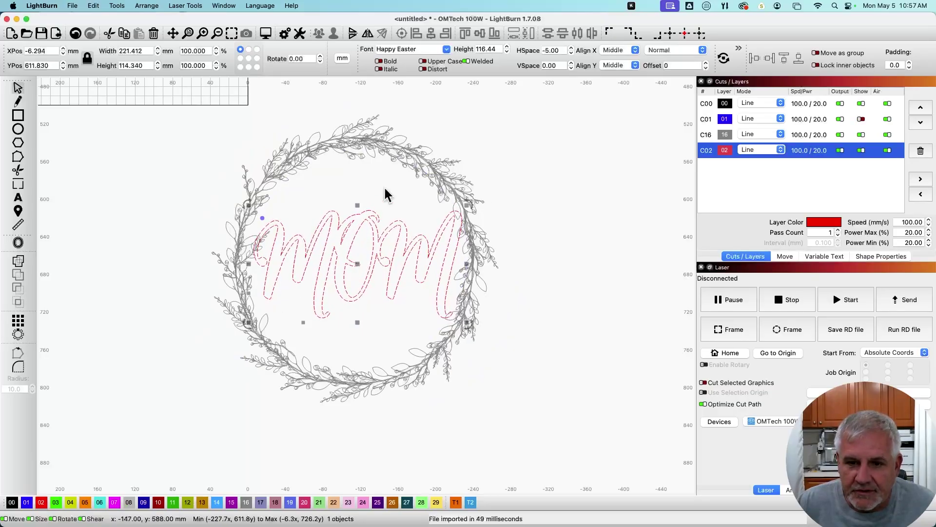
- Preview Union, Intersection, Subtract A - B and Subtract B - A in the Boolean Assistant on the wreath and the "MOM" text
scroll(276, 239, up, 8)
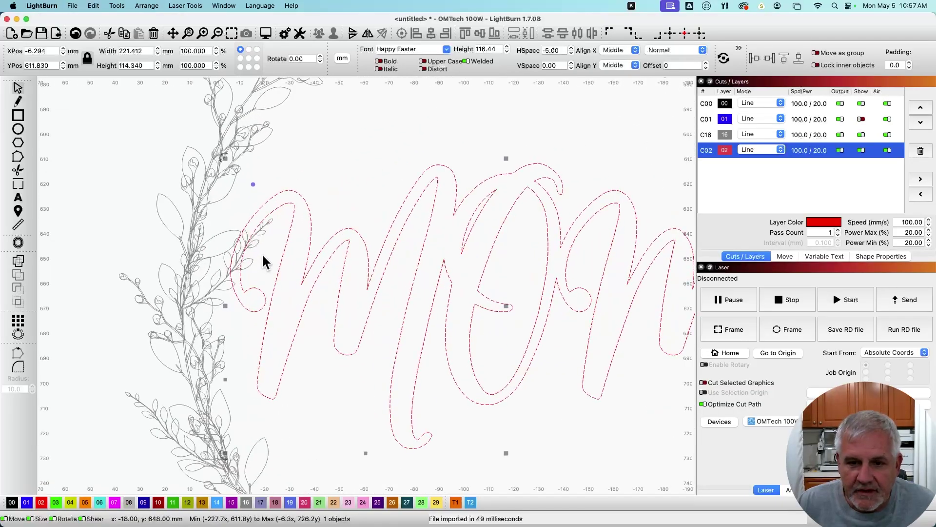
key(shift)
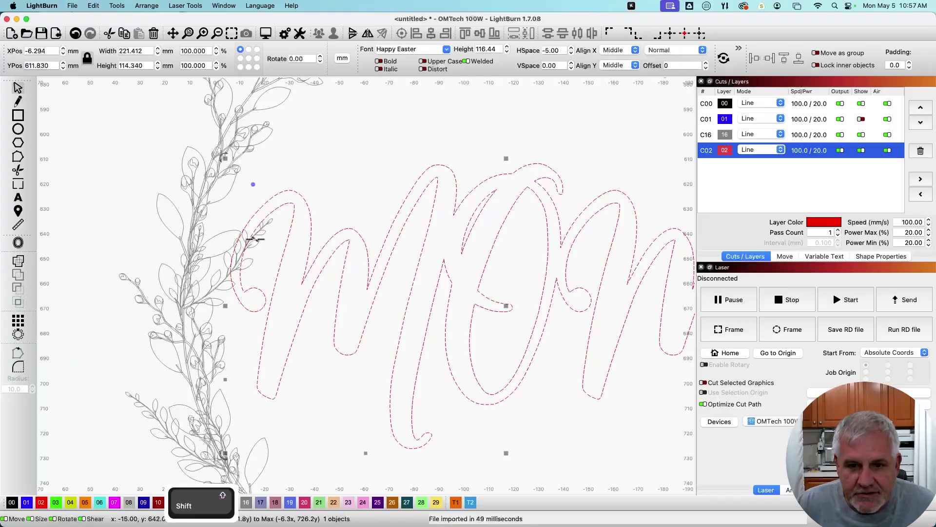
click(184, 133)
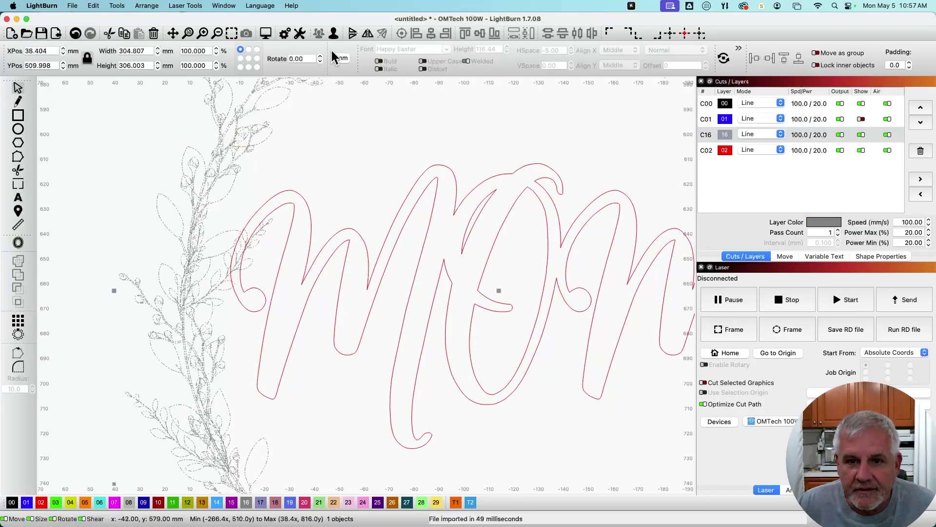
shift+click(276, 212)
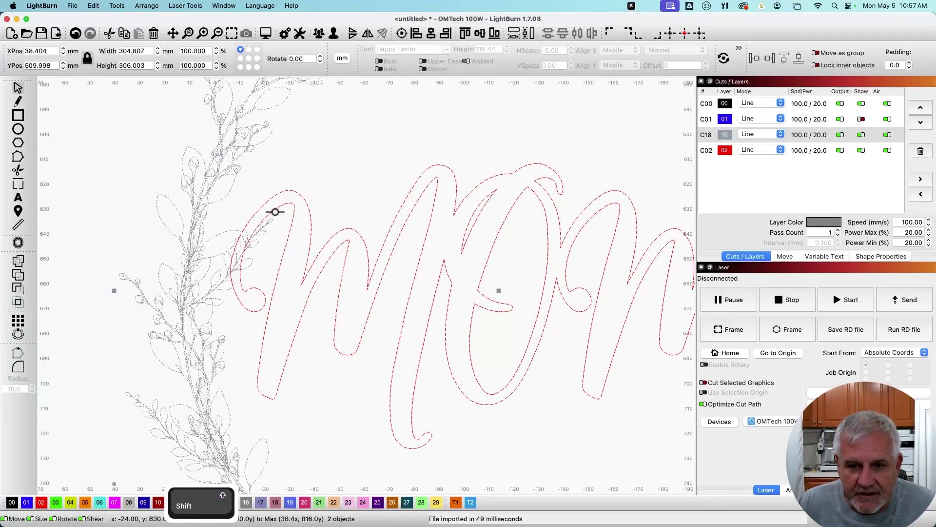
key(super+shift+b)
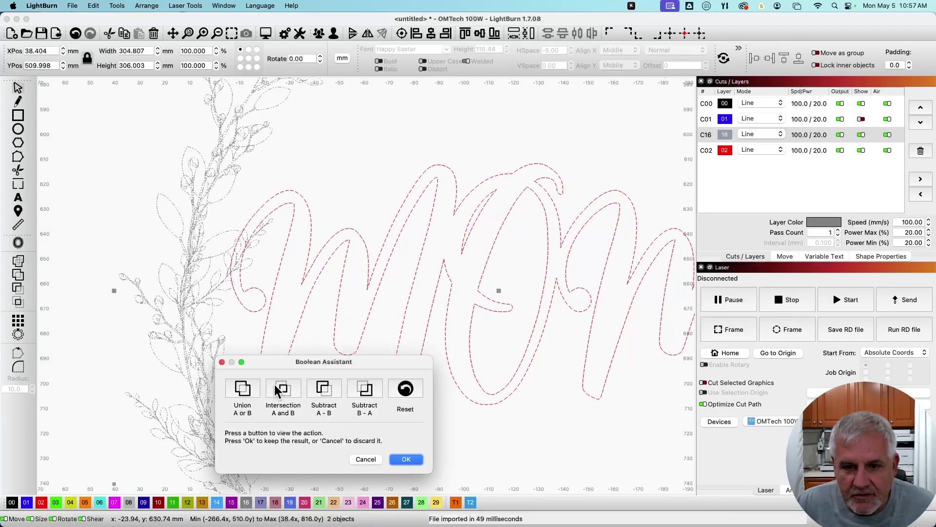
click(242, 388)
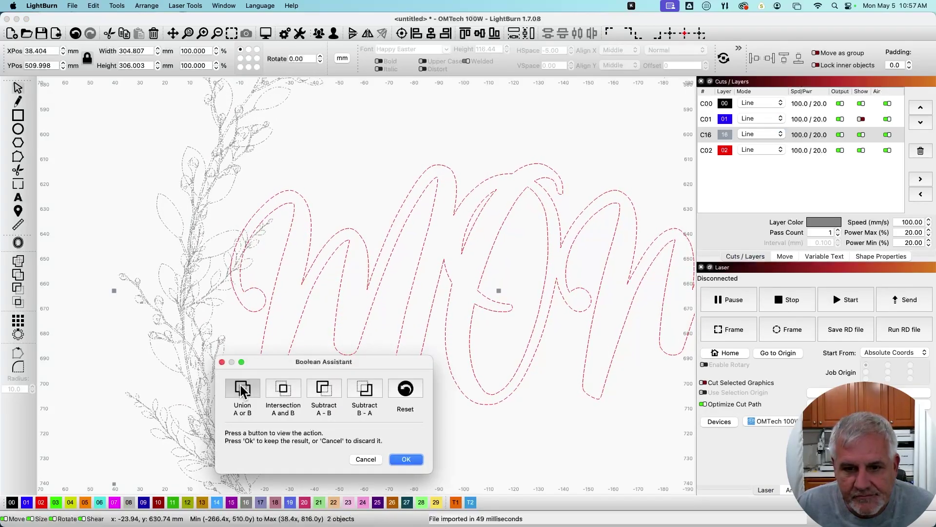
click(288, 388)
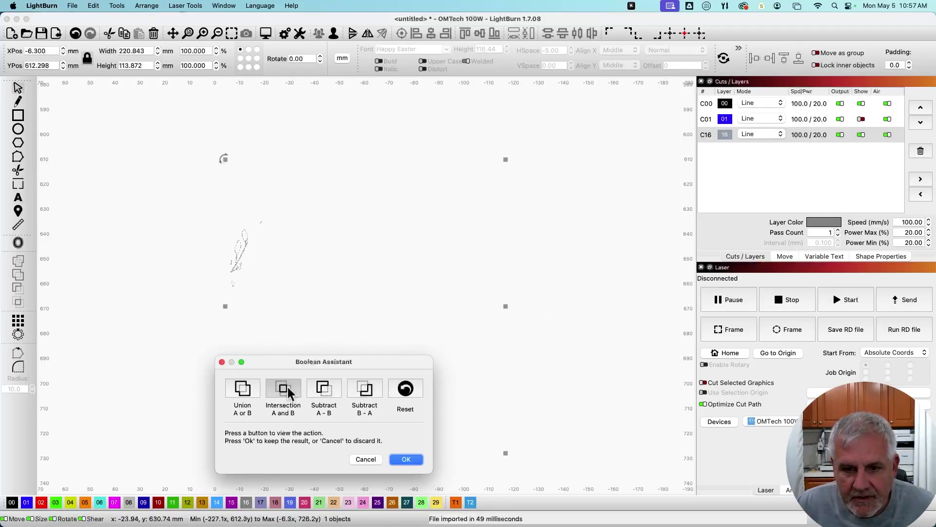
click(324, 388)
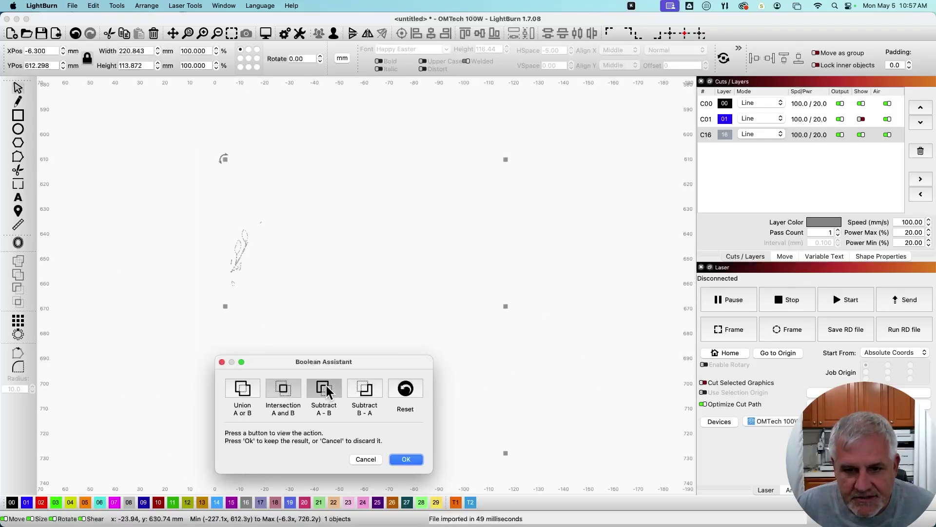
click(365, 387)
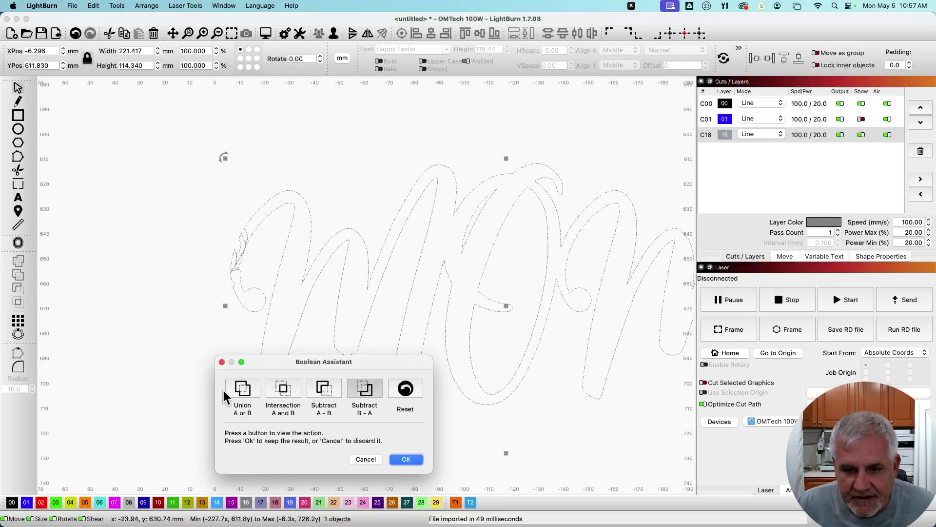
- Apply the Boolean Assistant's Union to merge the "MOM" text with the wreath, and inspect where they join
click(241, 389)
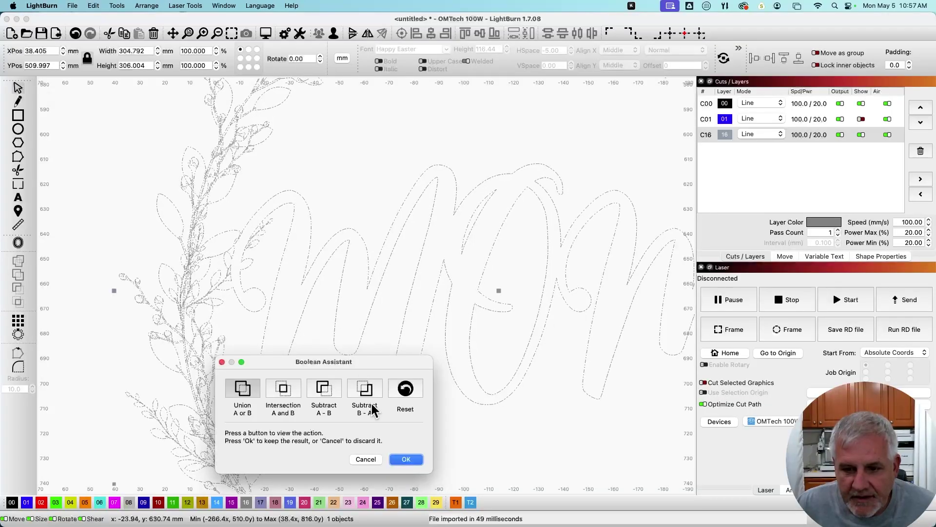
mouse_move(344, 360)
mouse_down()
mouse_move(367, 455)
mouse_move(348, 364)
mouse_up()
click(408, 455)
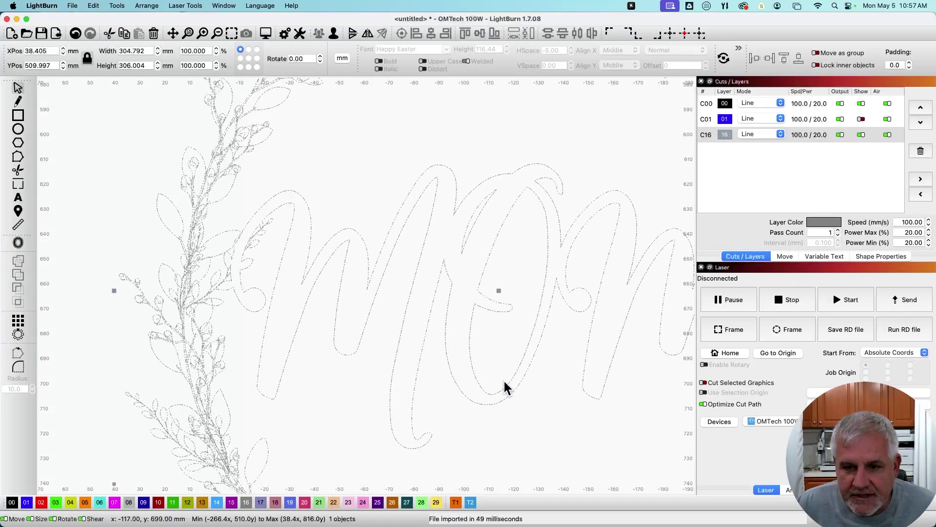
scroll(505, 374, down, 5)
drag(506, 367, 309, 343)
scroll(309, 343, up, 3)
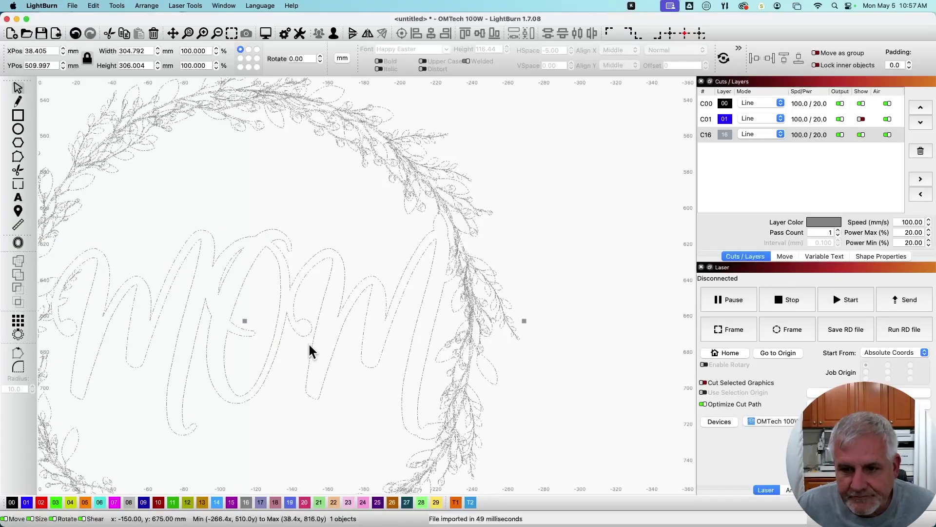
scroll(403, 311, down, 1)
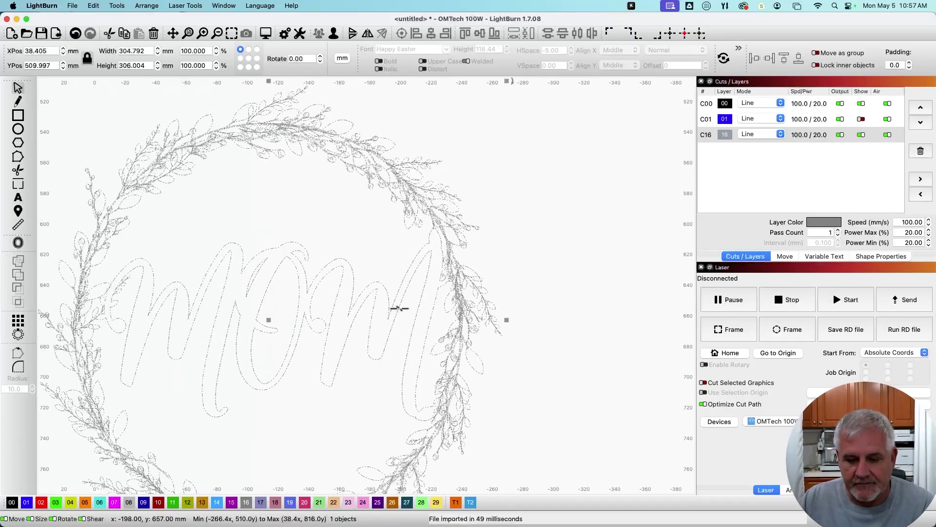